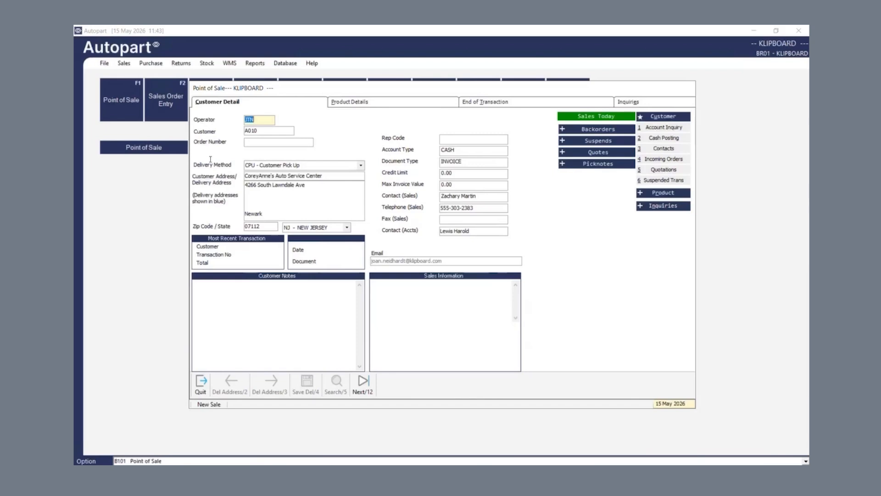
# Step: Add a Brake Pads DENPAD001 line at 12.50 and bring up payment for the 12.94 total
pyautogui.click(215, 358)
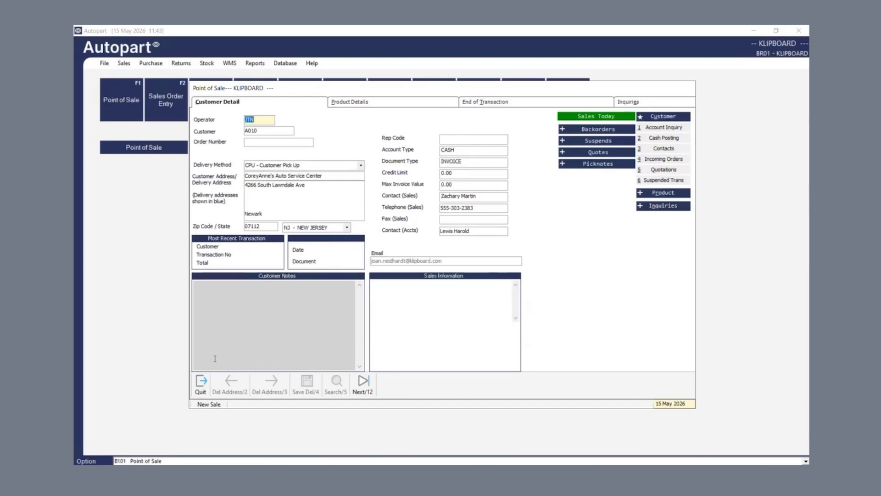
pyautogui.click(363, 106)
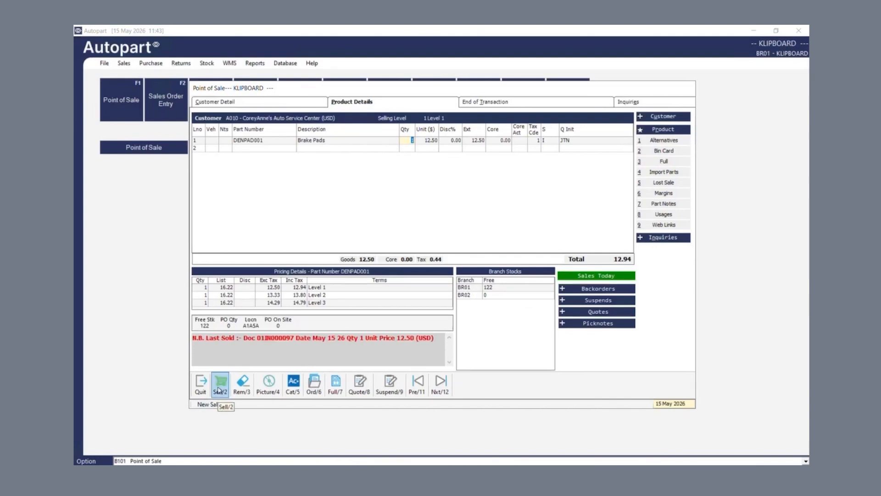
pyautogui.click(219, 387)
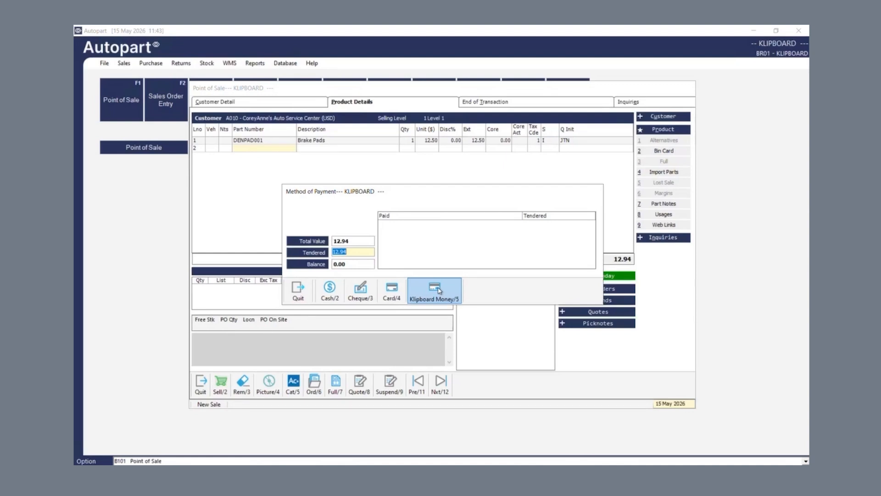
# Step: Pay the 12.94 through Klipboard Money on the SALES DEMO 1 card terminal, then close card processing
pyautogui.click(439, 290)
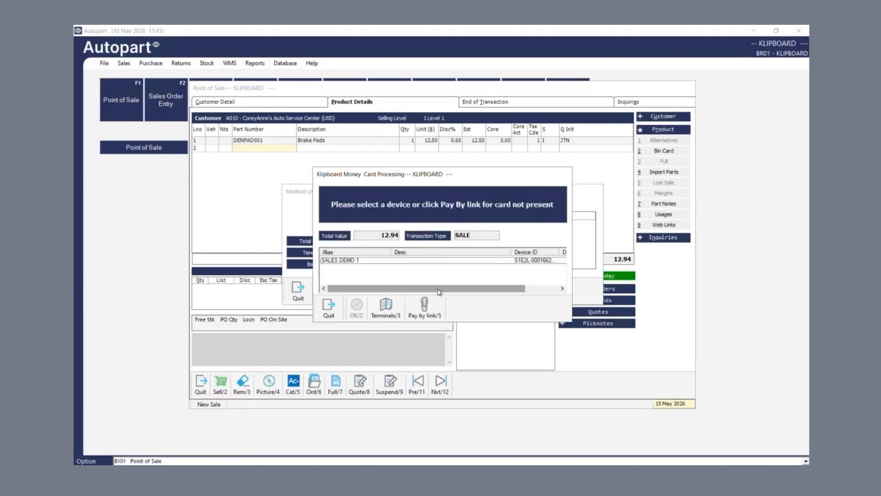
pyautogui.click(398, 261)
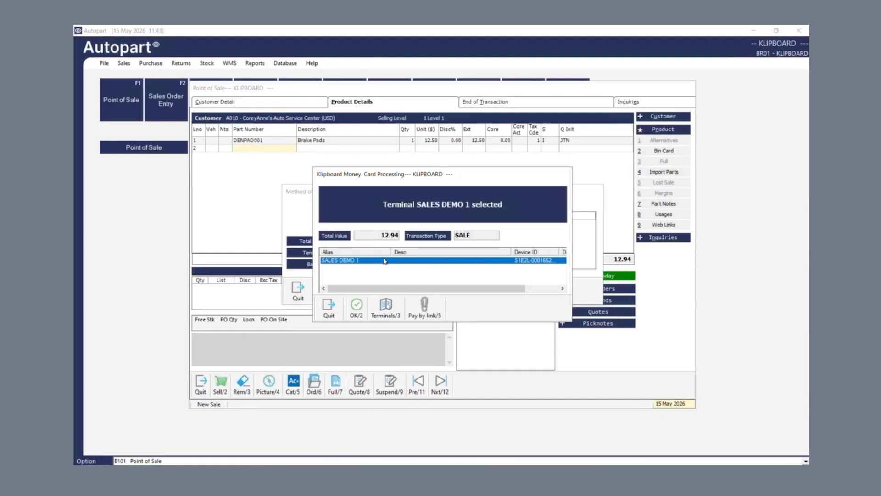
pyautogui.click(358, 310)
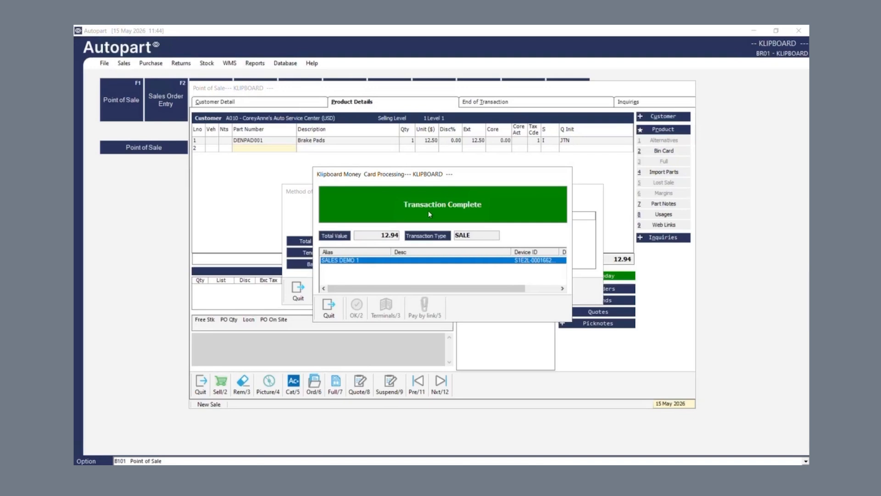
pyautogui.click(332, 314)
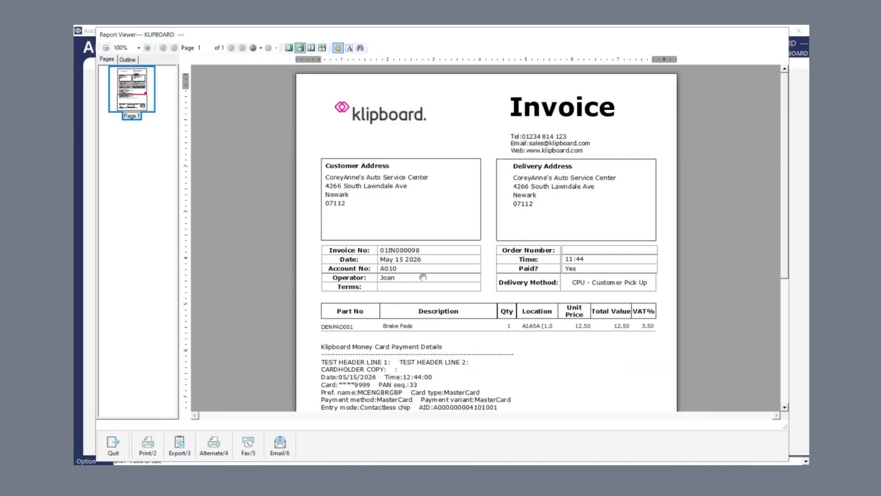
# Step: Scroll invoice 01IN000098 to read the card payment details, then close the preview
pyautogui.scroll(-2, 423, 351)
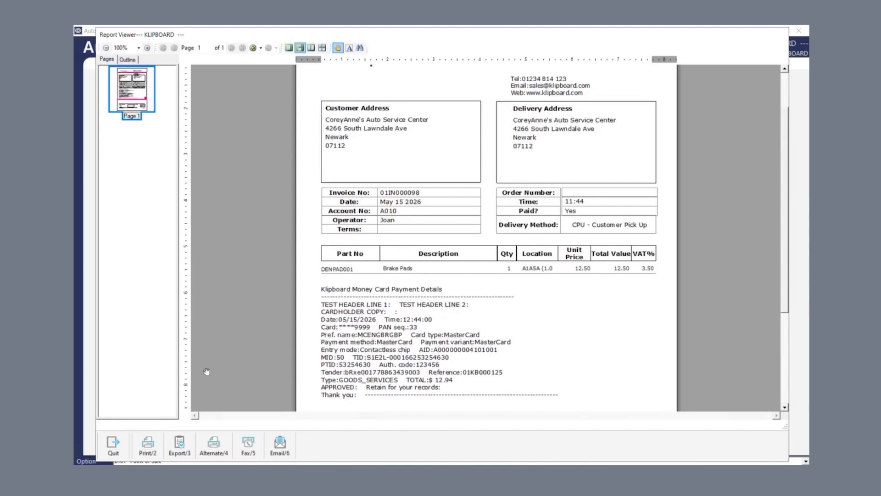
pyautogui.click(114, 448)
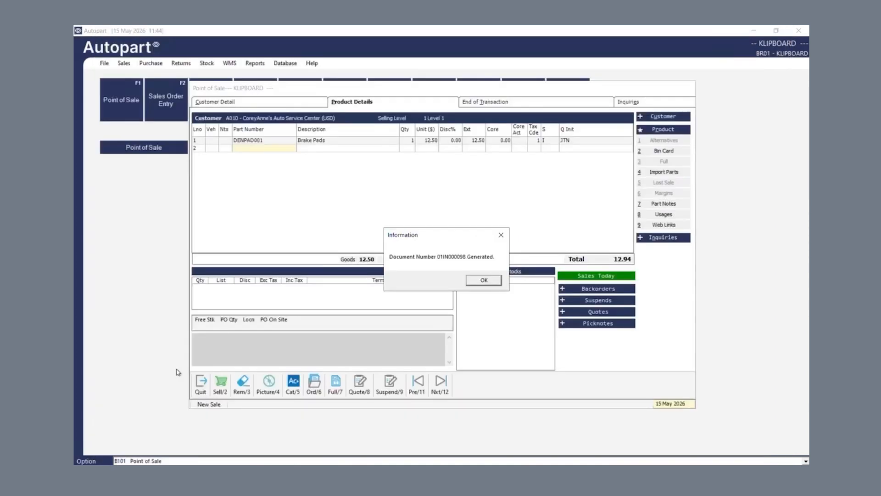
# Step: Acknowledge the generated document number and start a new sale for customer A010
pyautogui.click(483, 281)
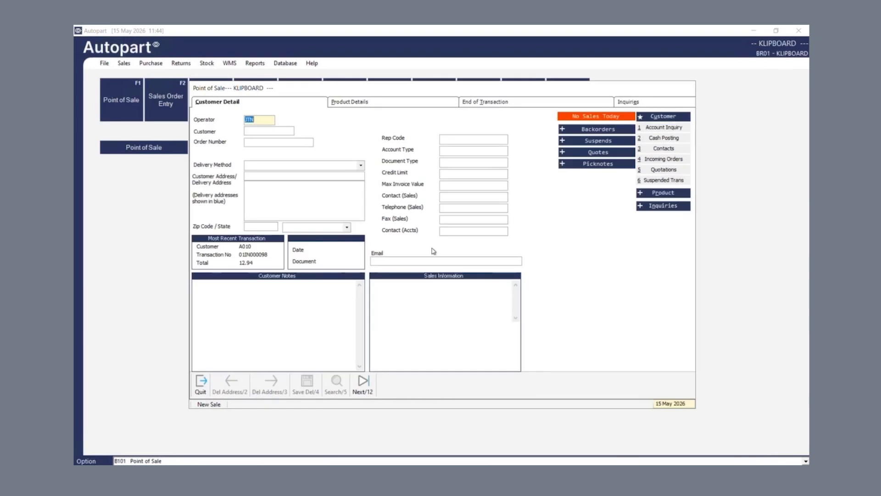
pyautogui.click(256, 129)
pyautogui.write('A010')
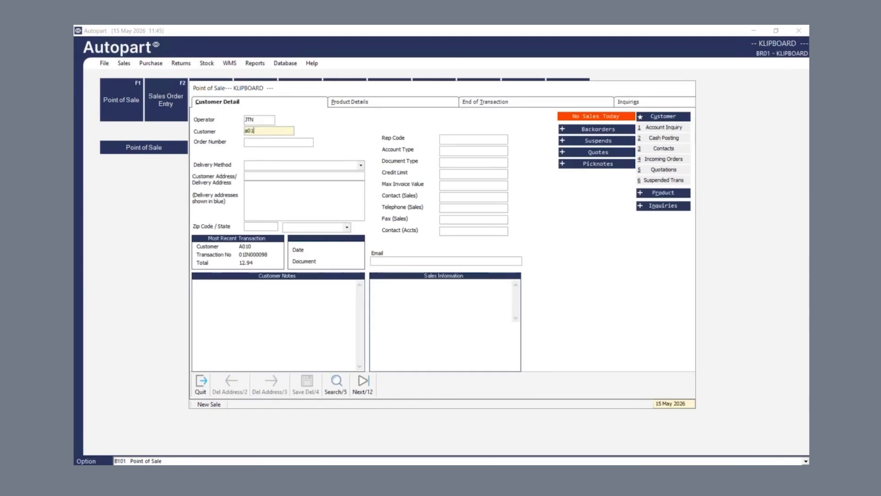
pyautogui.press('Return')
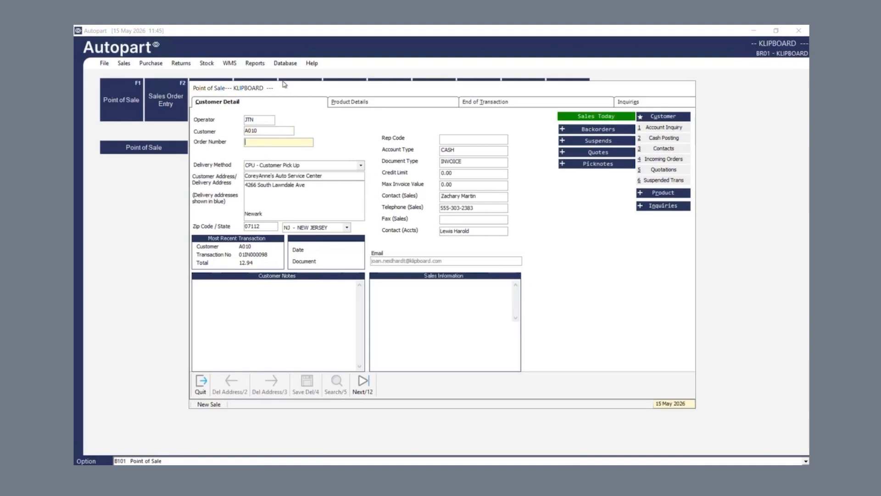
# Step: Add a Brake Pads DENPAD001 line by looking up 'denp' in Product Details
pyautogui.click(408, 103)
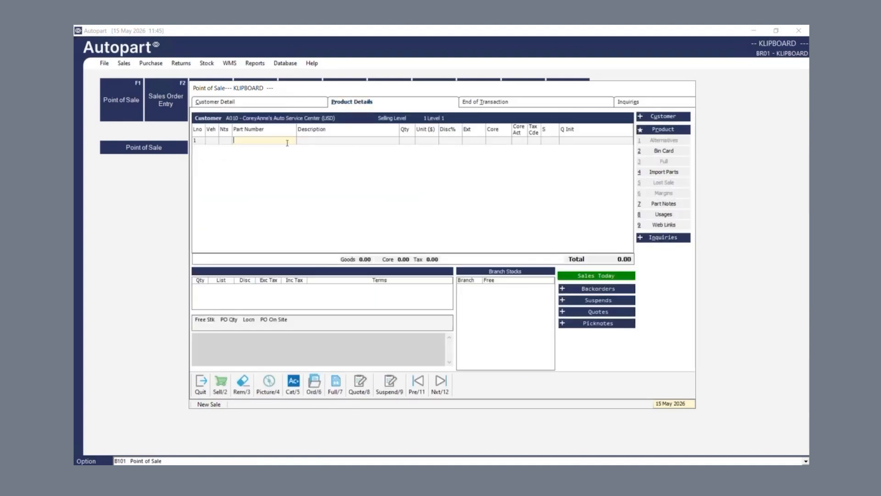
pyautogui.write('denp')
pyautogui.press('Return')
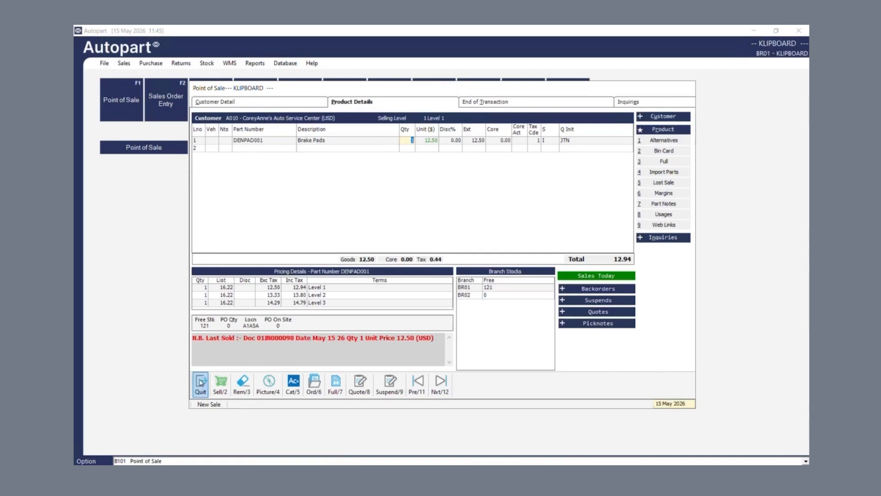
# Step: Send a Klipboard Money pay-by-link for 12.94 to the customer's email address, then close the payment dialogs
pyautogui.click(222, 381)
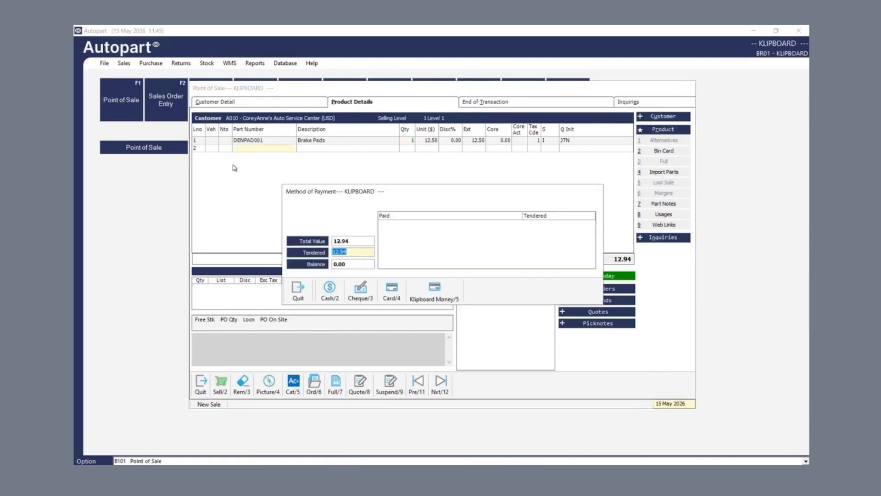
pyautogui.click(437, 294)
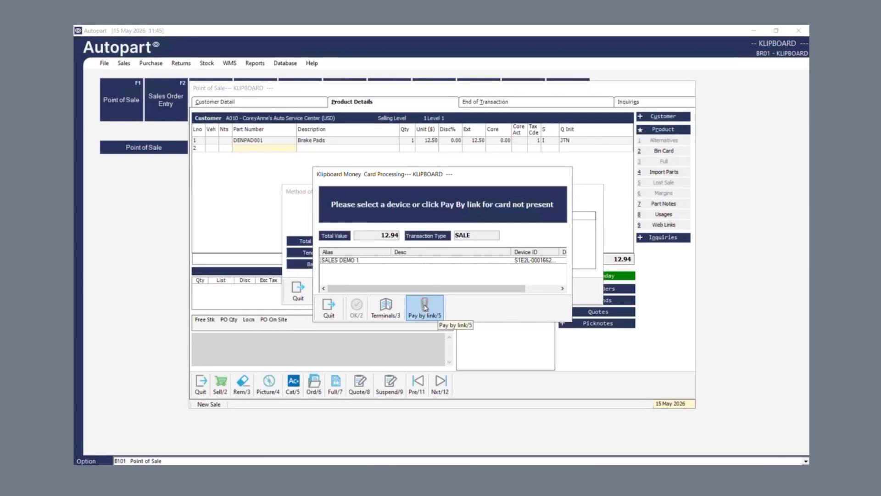
pyautogui.click(425, 307)
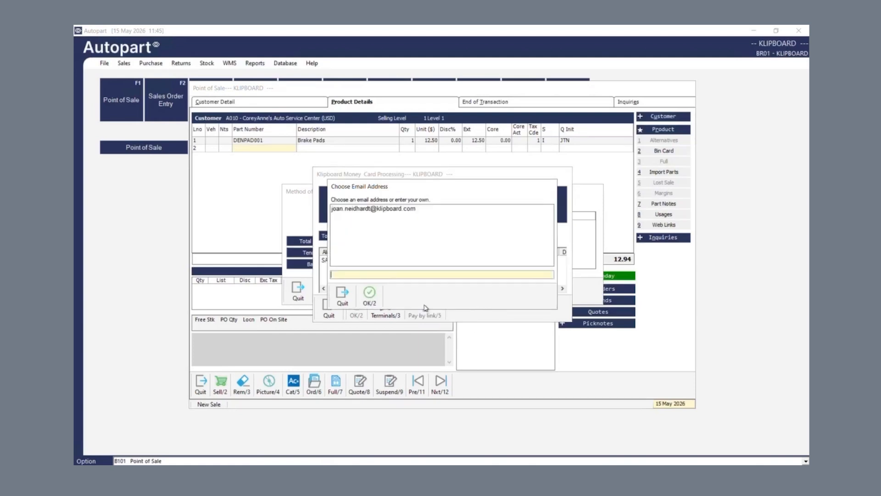
pyautogui.click(378, 211)
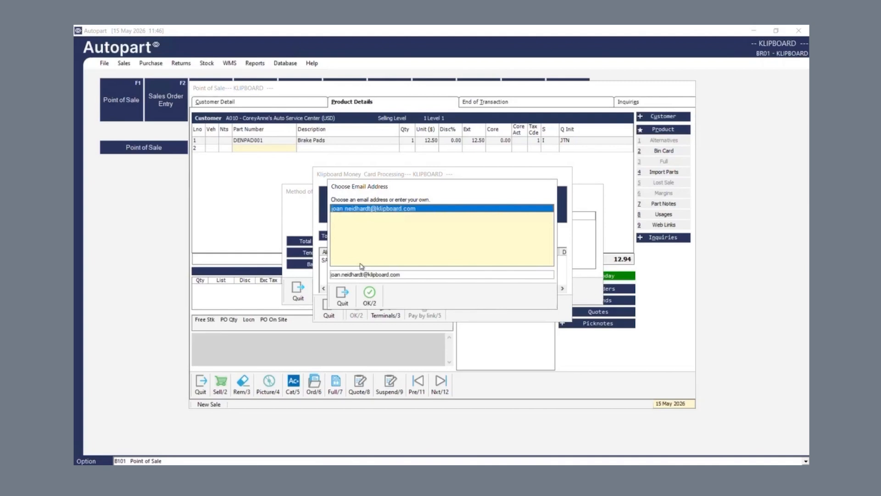
pyautogui.click(369, 296)
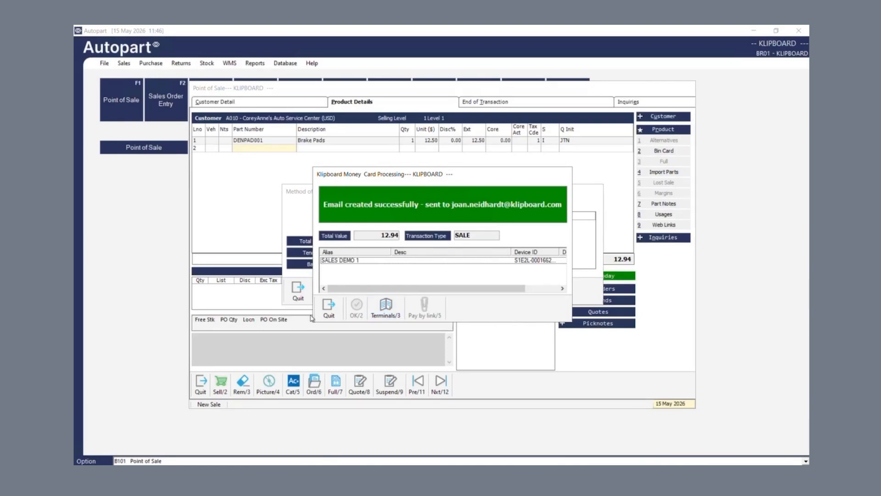
pyautogui.click(325, 306)
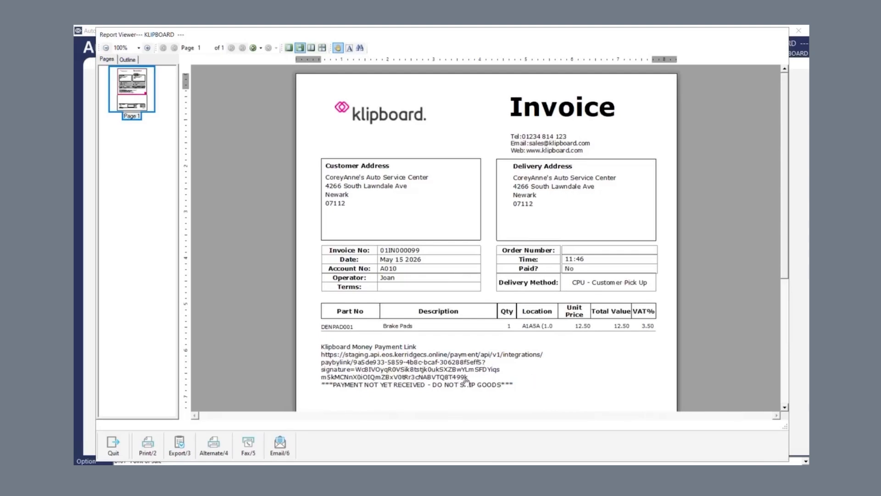
# Step: Scroll invoice 01IN000099 down to the payment link, PBL QR code and 12.94 total
pyautogui.scroll(-3, 484, 247)
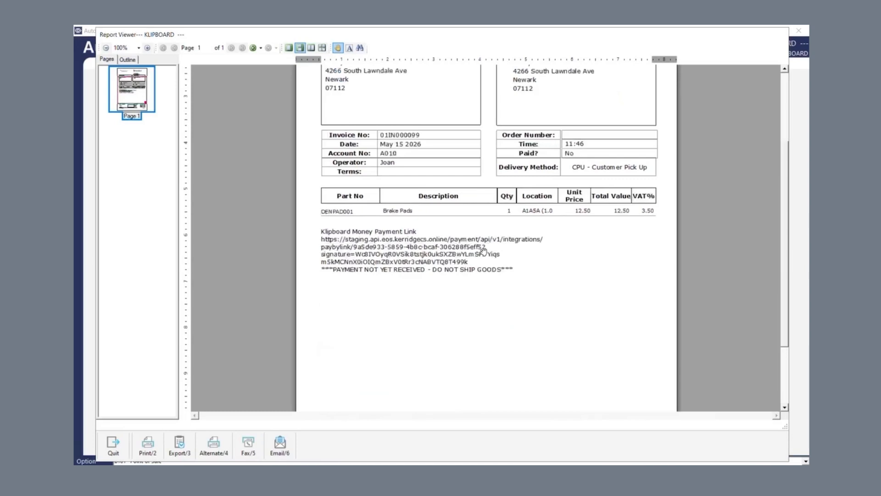
pyautogui.scroll(-2, 484, 250)
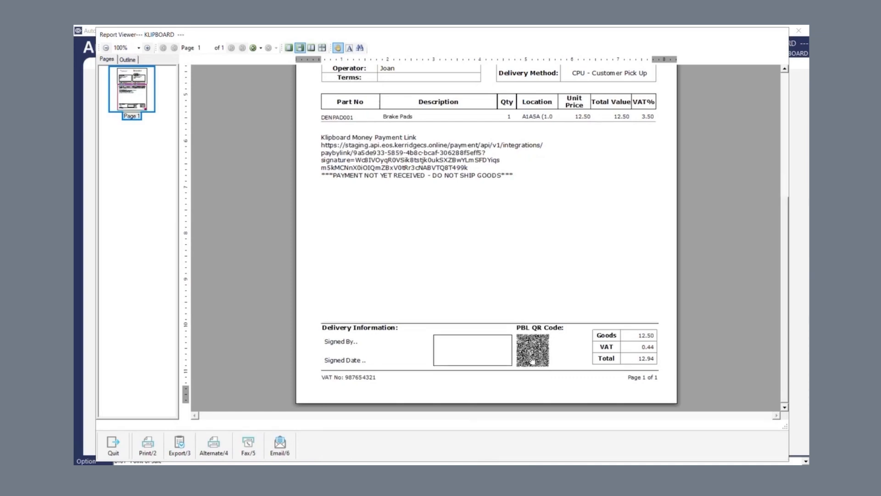
# Step: Open the newest KLIPBOARD Transaction Payment email in Outlook and follow its payment link
pyautogui.moveTo(474, 38)
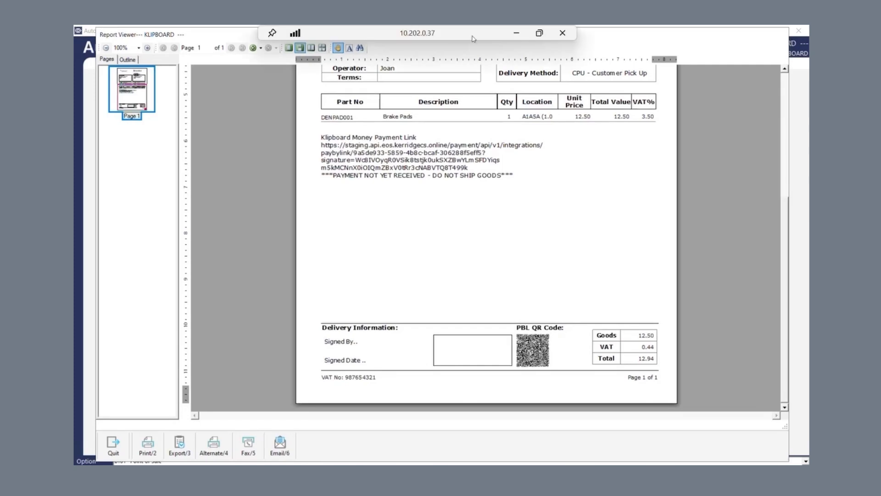
pyautogui.click(516, 33)
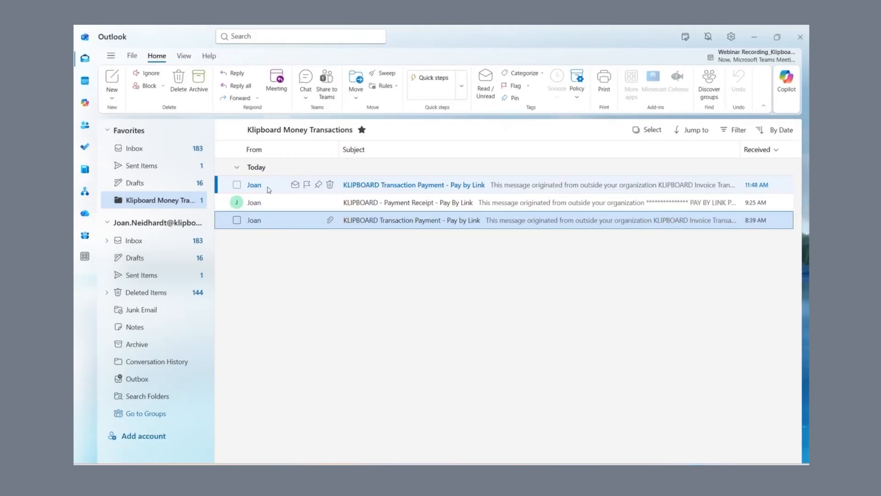
pyautogui.click(423, 187)
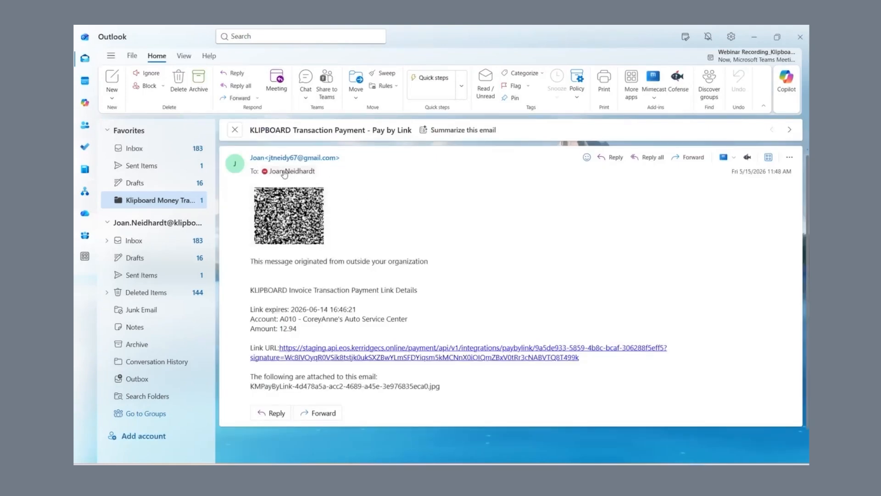
pyautogui.moveTo(271, 189)
pyautogui.moveTo(472, 352)
pyautogui.click(367, 353)
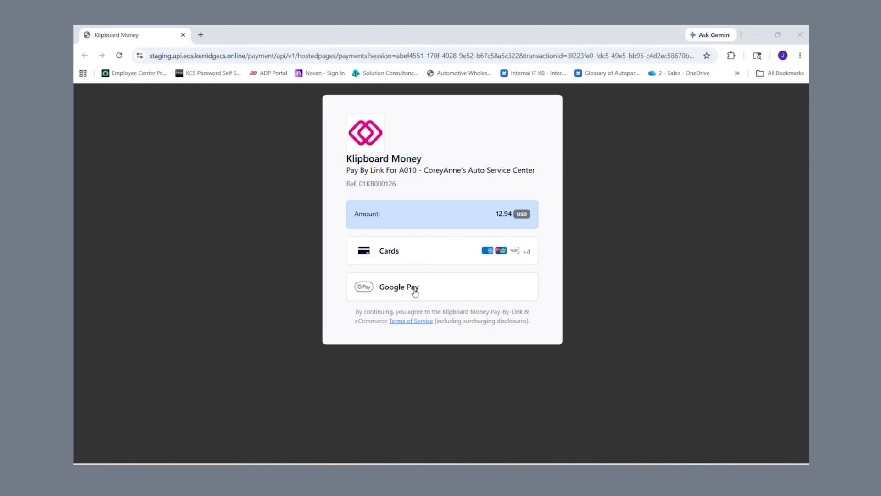
# Step: Choose card payment and enter the card number, expiry date and security code
pyautogui.click(406, 259)
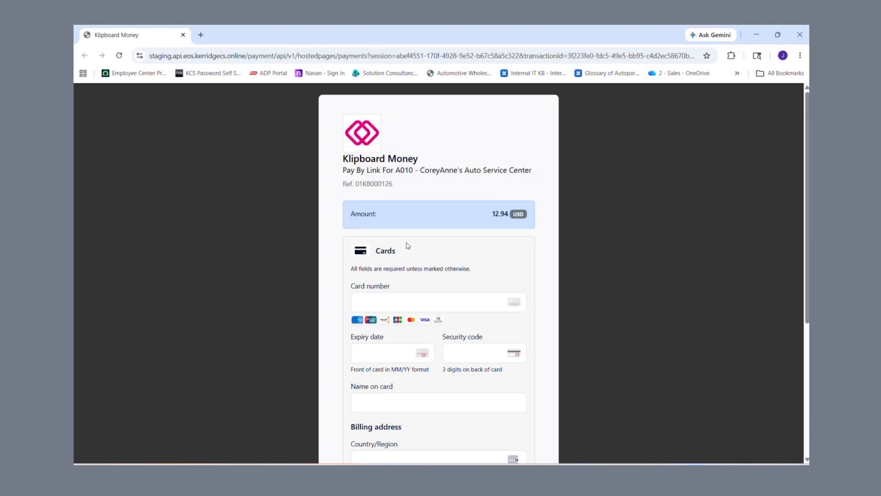
pyautogui.click(374, 306)
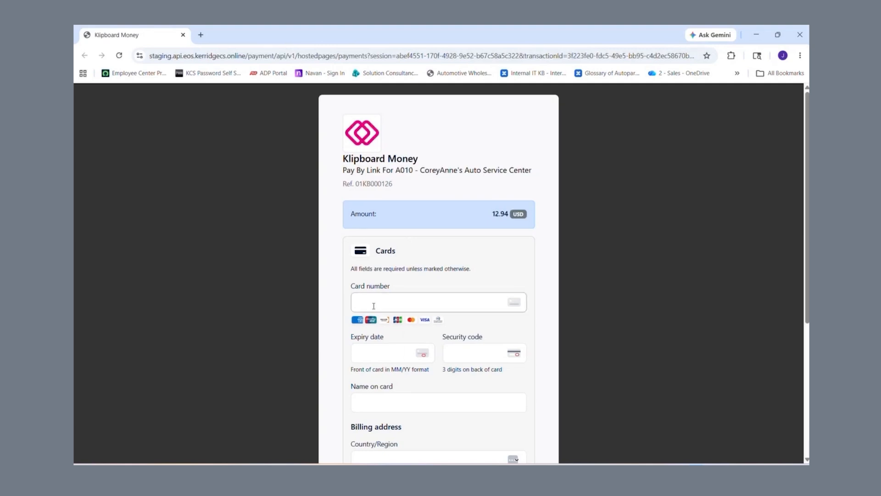
pyautogui.click(373, 305)
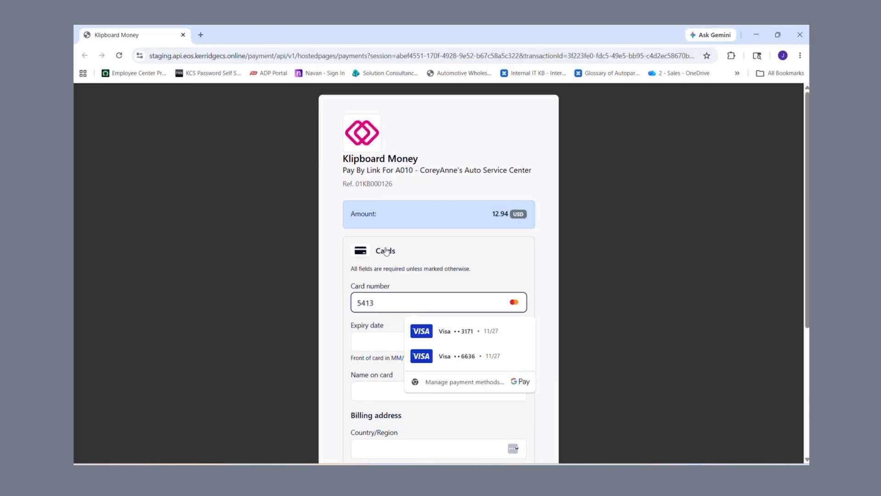
pyautogui.click(365, 342)
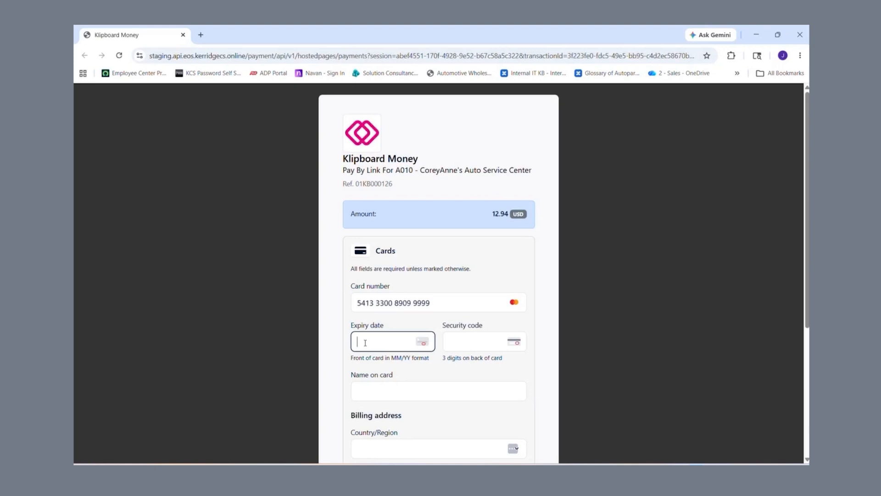
pyautogui.write('02/28')
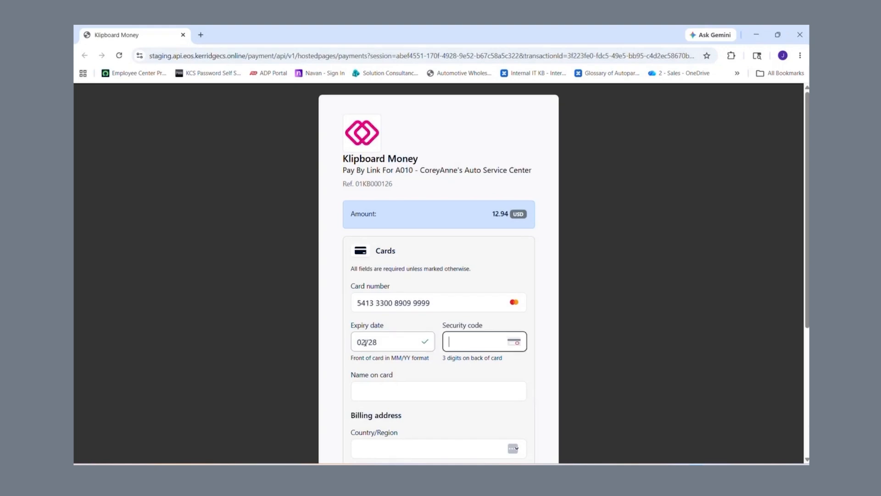
pyautogui.write('737')
# Step: Fill in the cardholder name from the saved autofill suggestion
pyautogui.click(353, 391)
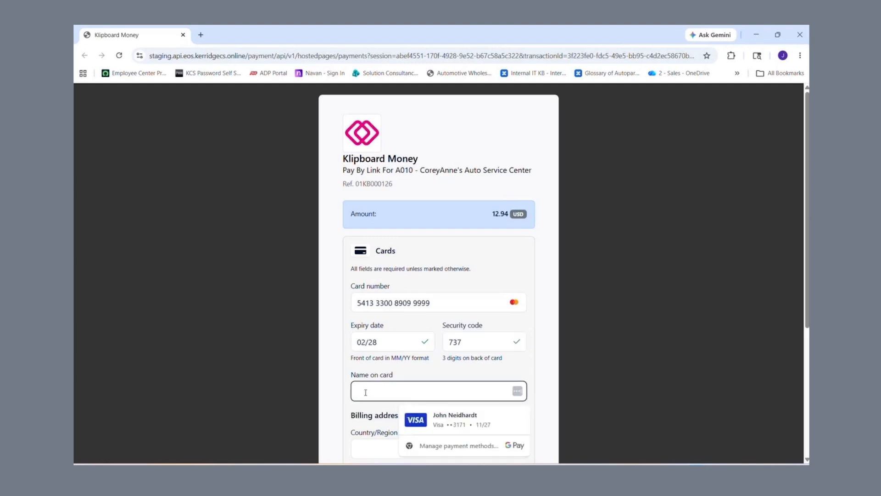
pyautogui.write('m')
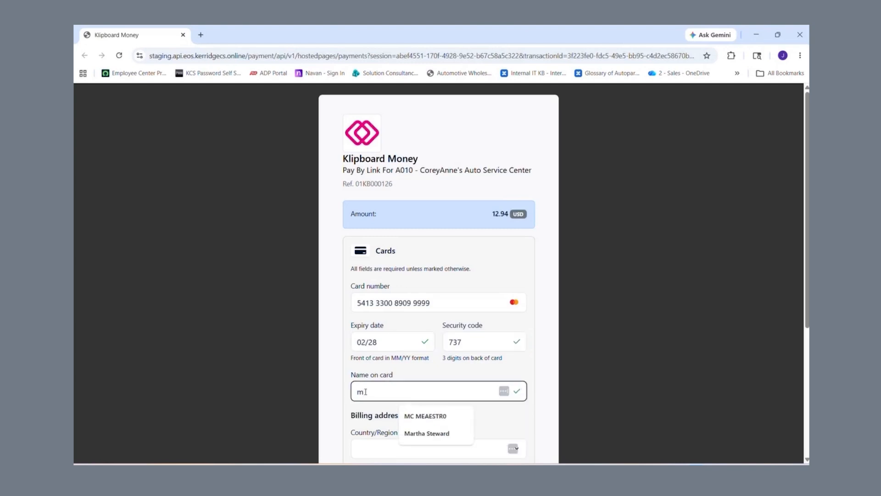
pyautogui.click(431, 416)
# Step: Set the billing address to United States with autofilled street and Illinois state, then submit
pyautogui.scroll(-1, 442, 420)
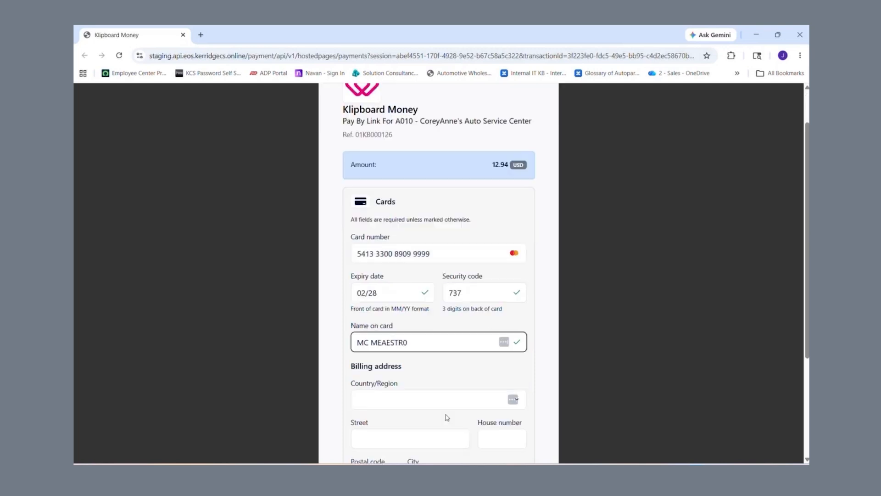
pyautogui.scroll(-1, 448, 417)
pyautogui.click(437, 354)
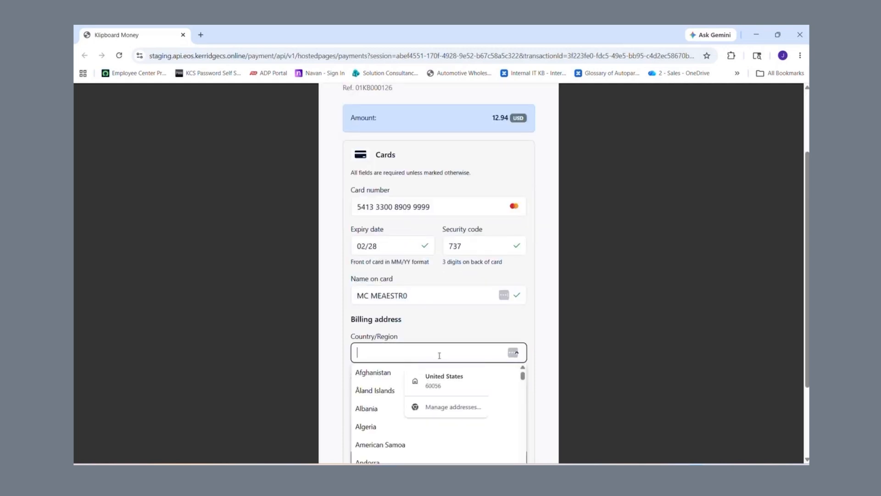
pyautogui.click(449, 383)
pyautogui.click(394, 372)
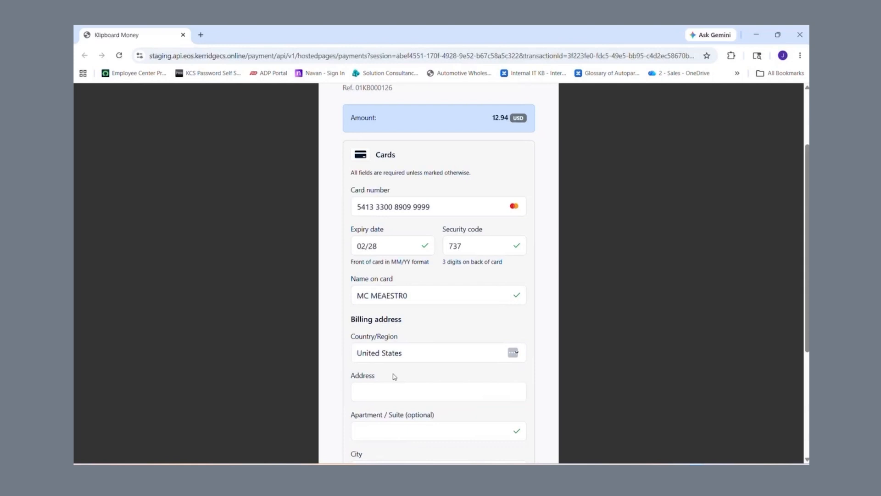
pyautogui.scroll(-2, 393, 377)
pyautogui.click(364, 294)
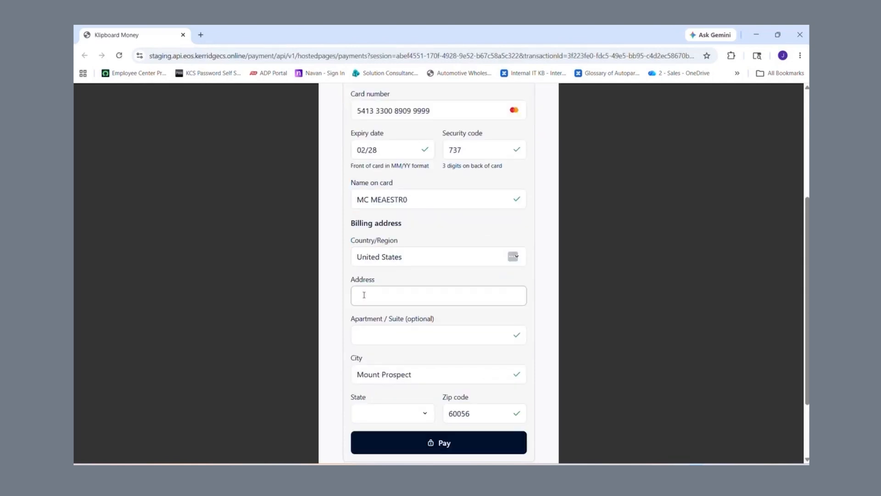
pyautogui.click(425, 316)
pyautogui.scroll(-2, 403, 374)
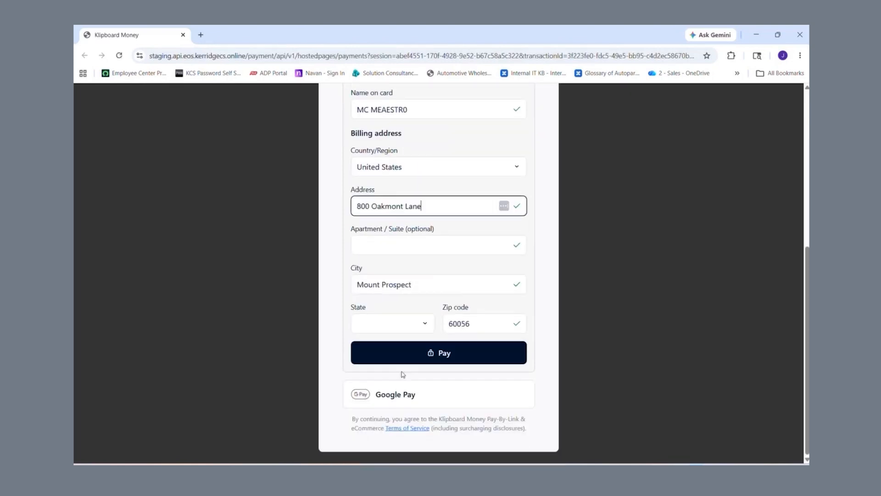
pyautogui.click(419, 322)
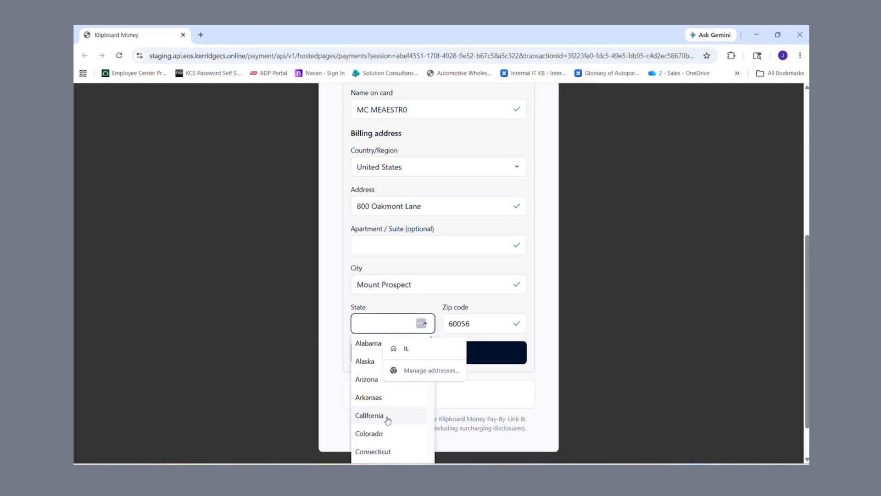
pyautogui.scroll(-3, 387, 419)
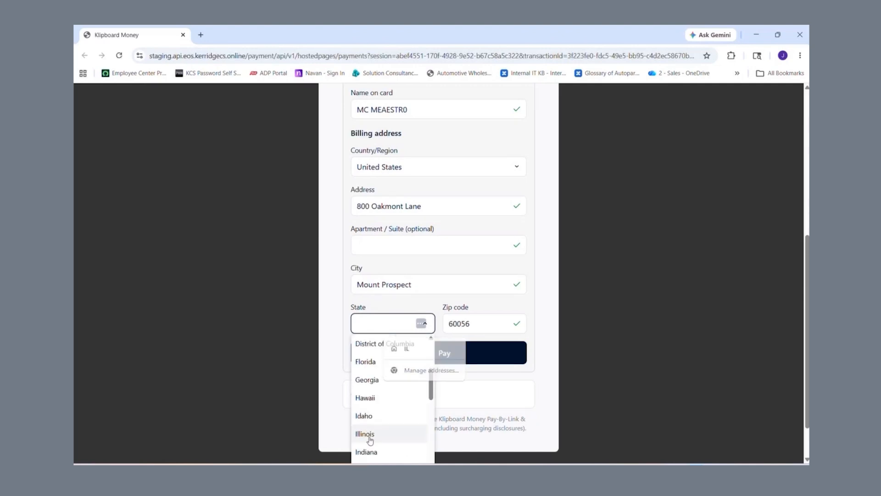
pyautogui.click(370, 440)
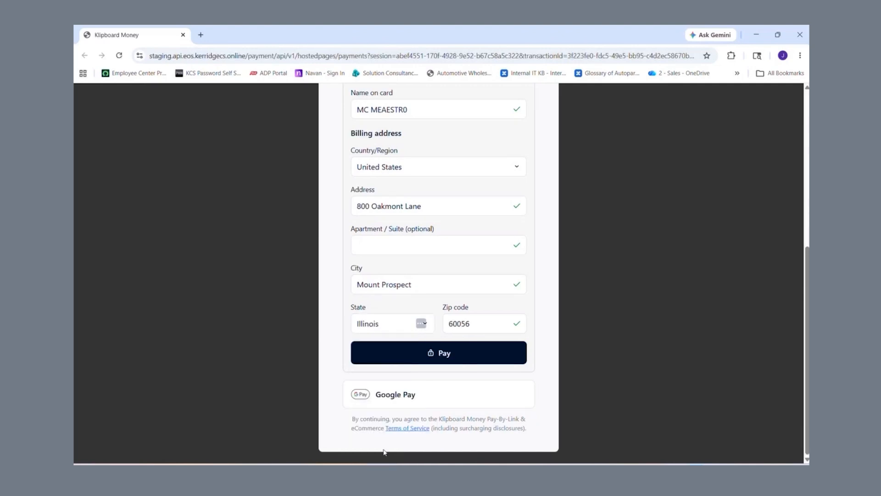
pyautogui.click(477, 361)
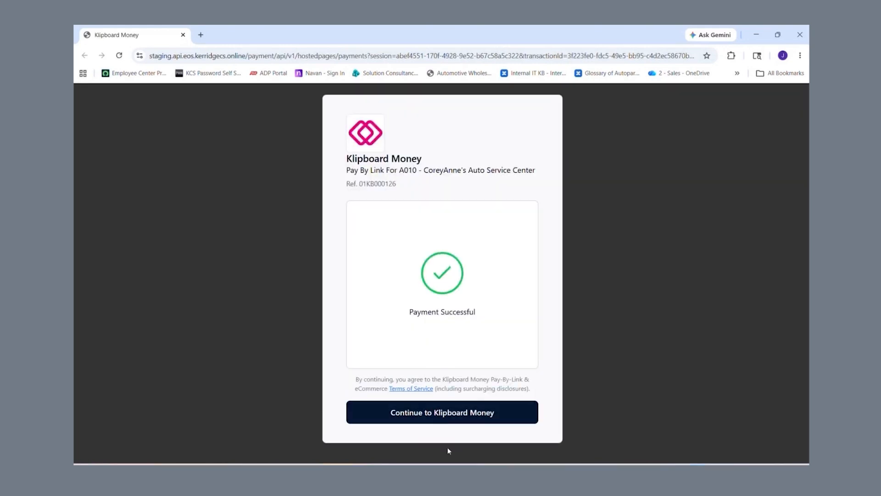
# Step: Continue from the Payment Successful screen back to Klipboard Money
pyautogui.click(448, 416)
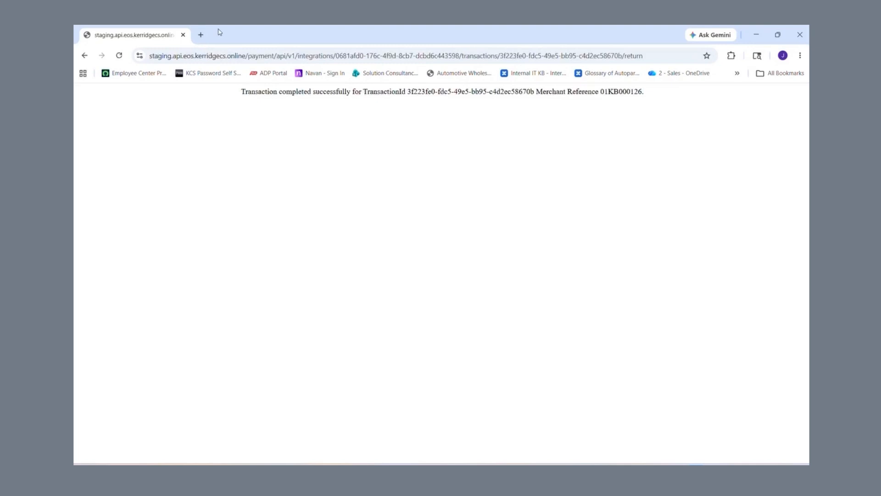
# Step: Close Chrome, exit Point of Sale, and open Account Inquiry in the Ledgers module
pyautogui.click(184, 35)
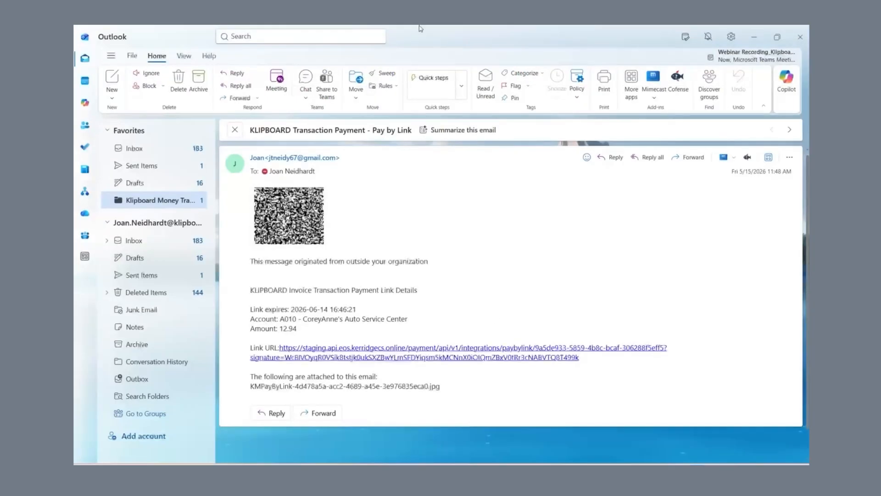
pyautogui.click(283, 461)
pyautogui.click(203, 385)
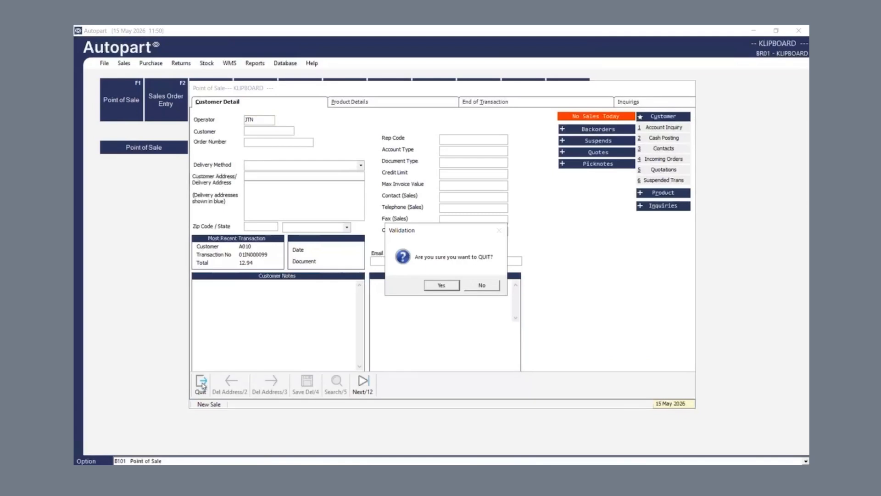
pyautogui.click(436, 285)
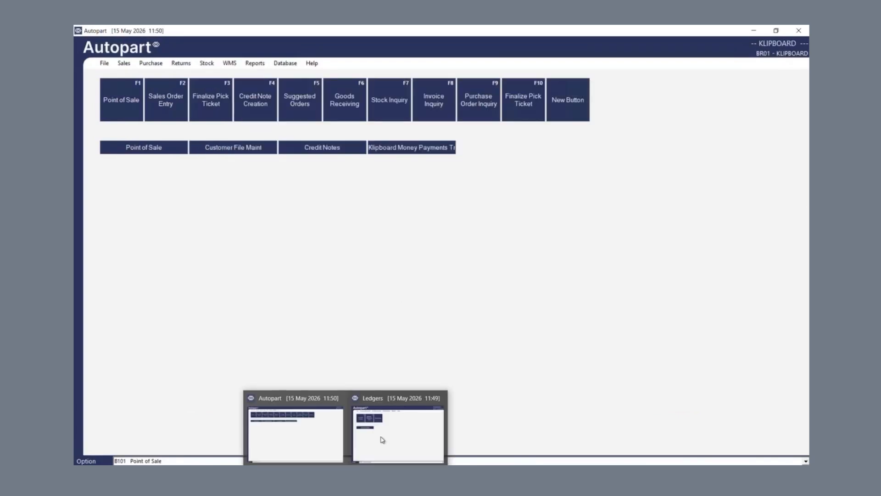
pyautogui.click(381, 438)
pyautogui.click(281, 220)
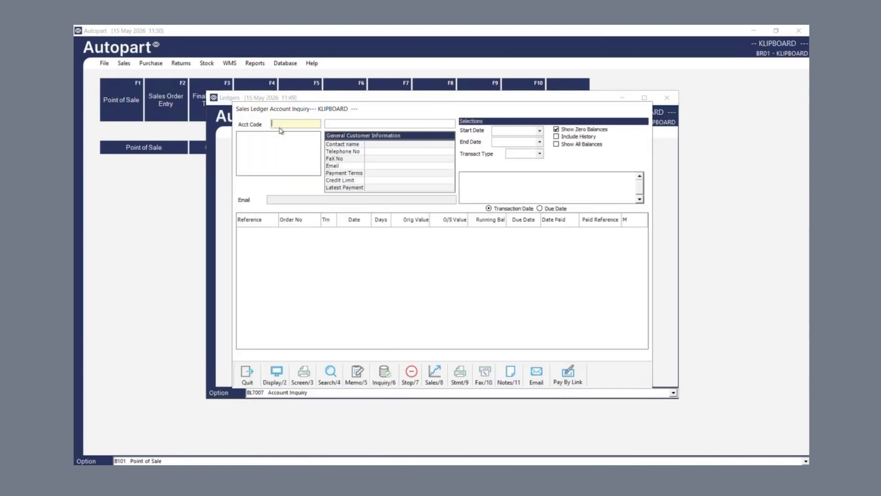
# Step: Load the auto service center customer's account and scroll to its May 15 transactions (128.36 balance)
pyautogui.write('A010')
pyautogui.press('Return')
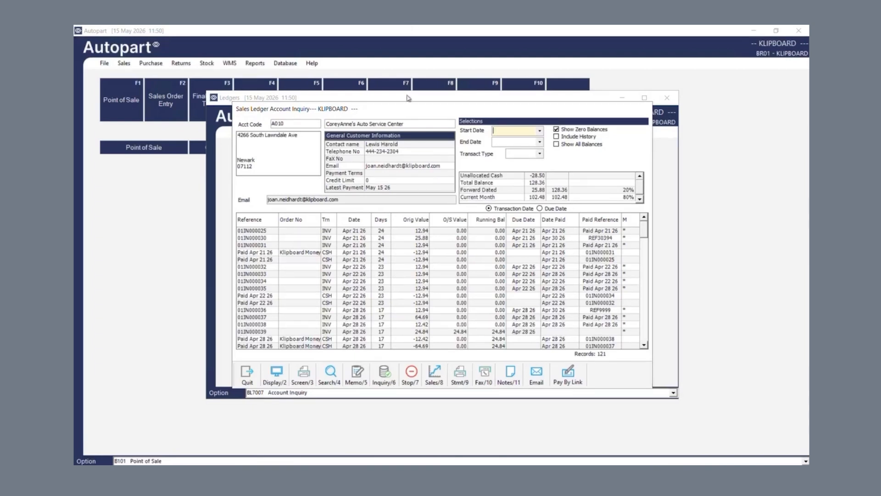
pyautogui.scroll(-3, 321, 282)
pyautogui.scroll(-15, 321, 282)
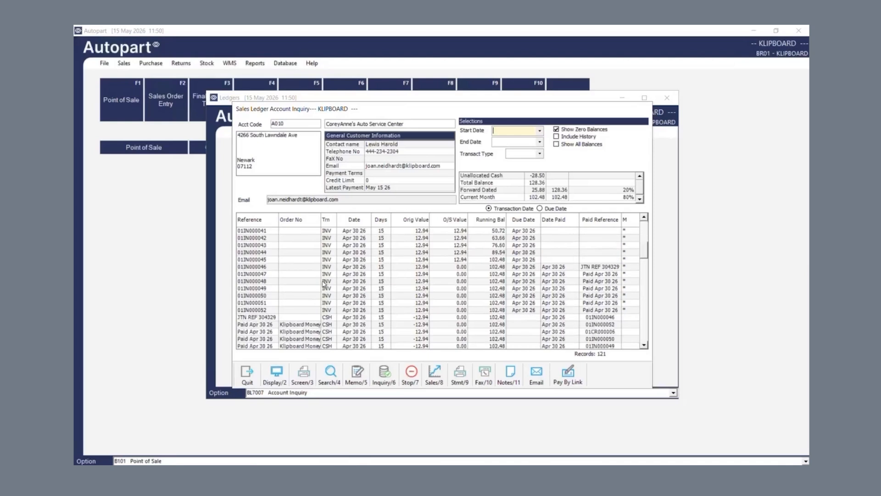
pyautogui.scroll(-6, 326, 283)
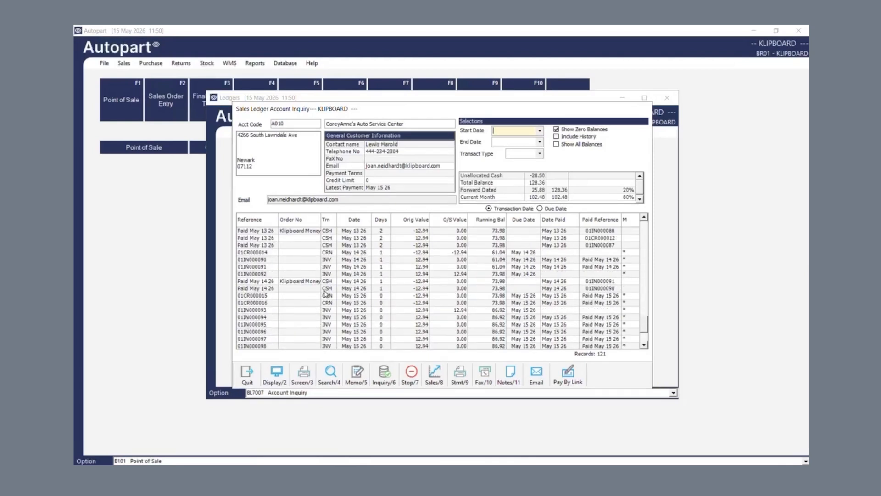
# Step: Open invoice 01IN000095 to confirm it is posted as paid, then close its details
pyautogui.doubleClick(261, 325)
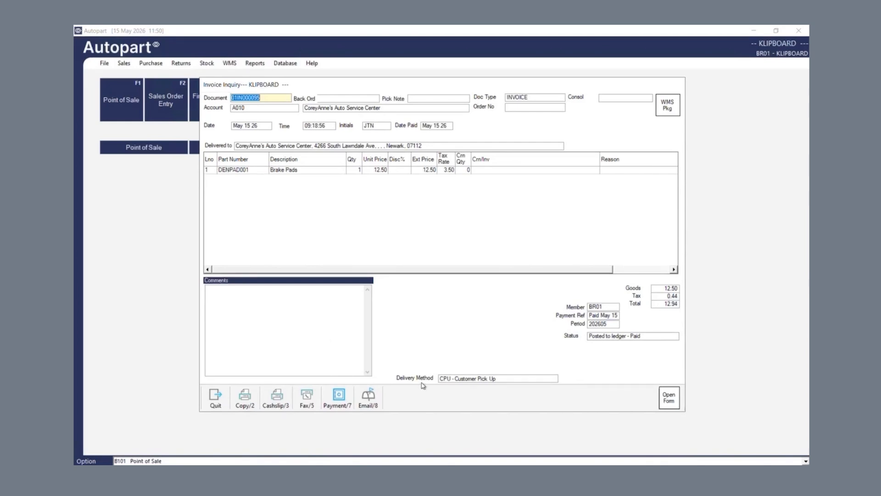
pyautogui.click(235, 173)
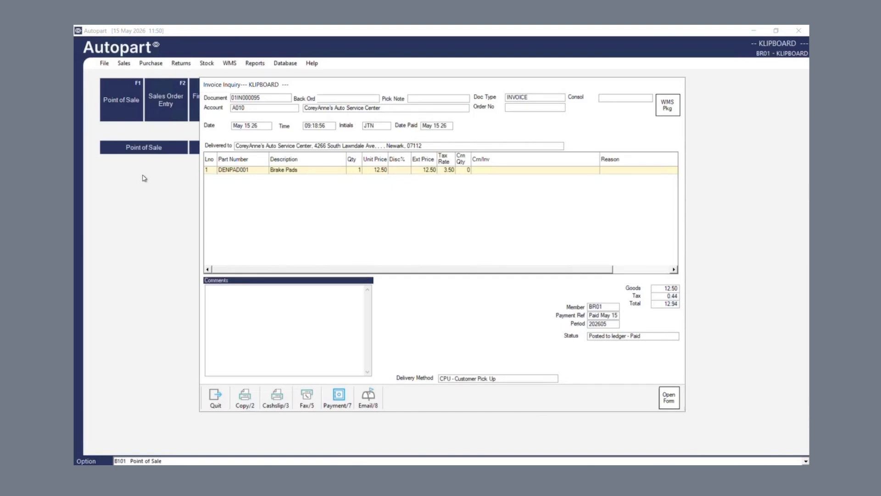
pyautogui.click(216, 405)
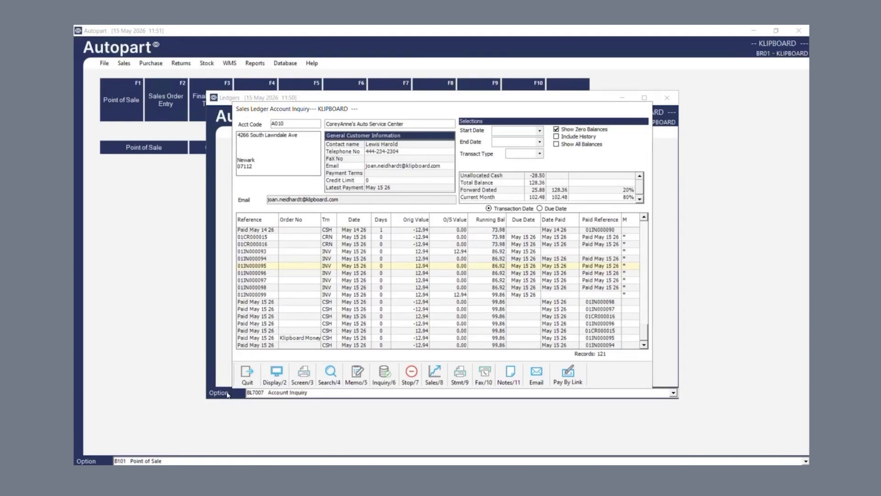
# Step: Start a credit note for the auto service center customer, loaded as CASH with Customer Pick Up
pyautogui.press('Escape')
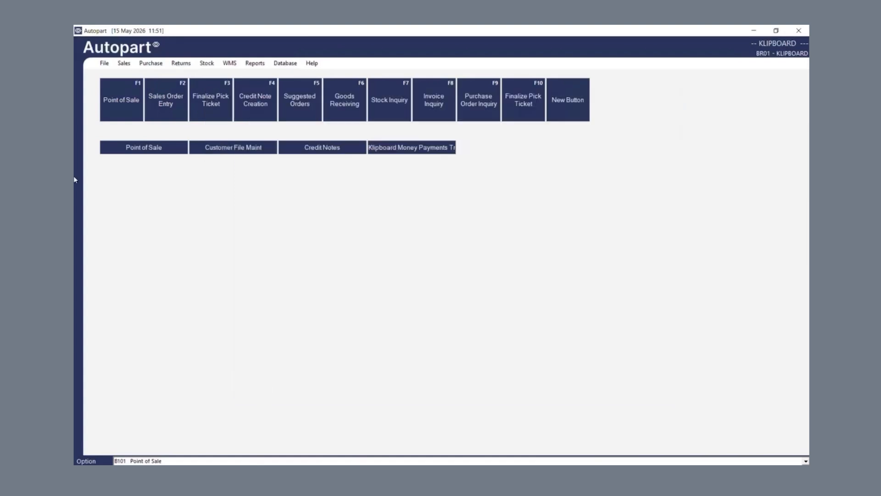
pyautogui.click(122, 67)
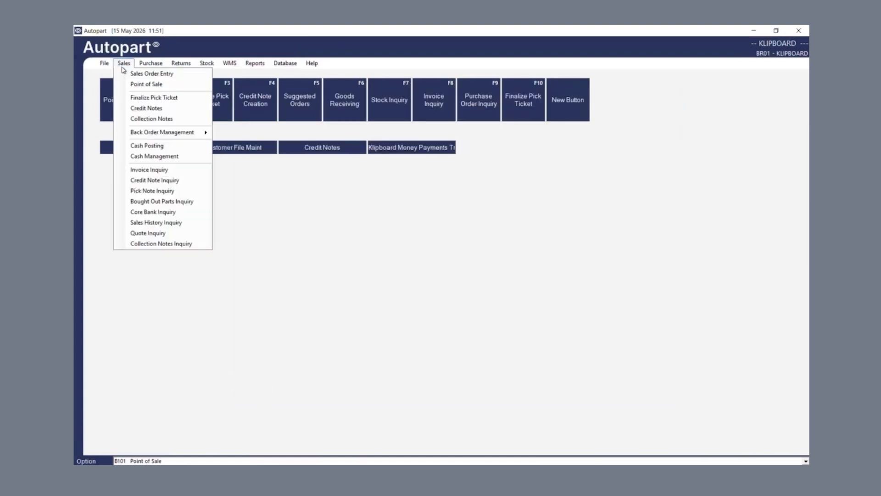
pyautogui.click(156, 110)
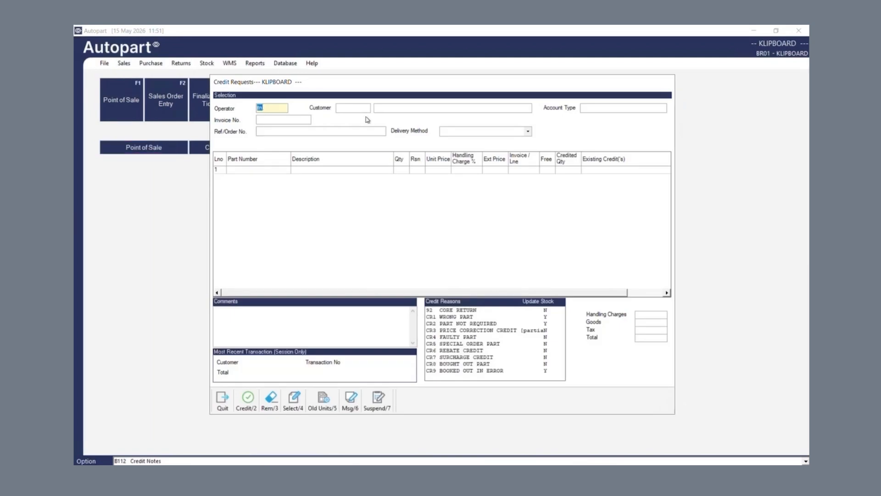
pyautogui.click(350, 109)
pyautogui.write('A010')
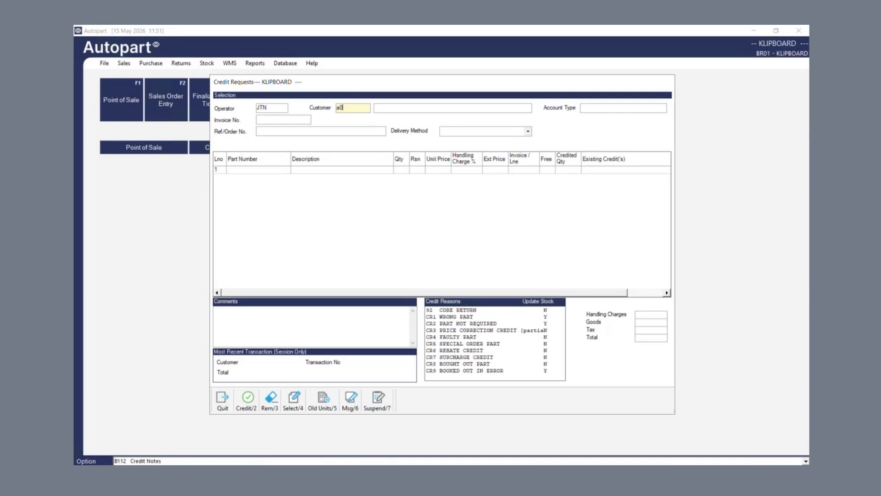
pyautogui.press('Return')
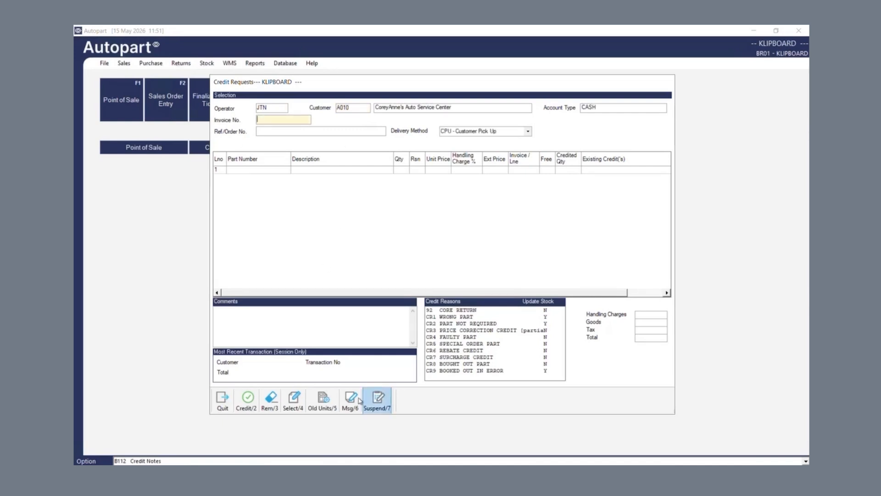
pyautogui.click(250, 409)
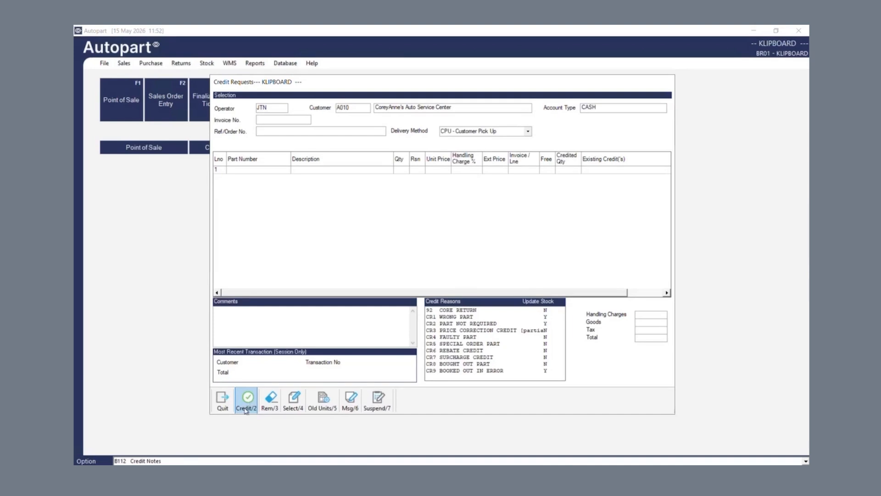
pyautogui.click(275, 120)
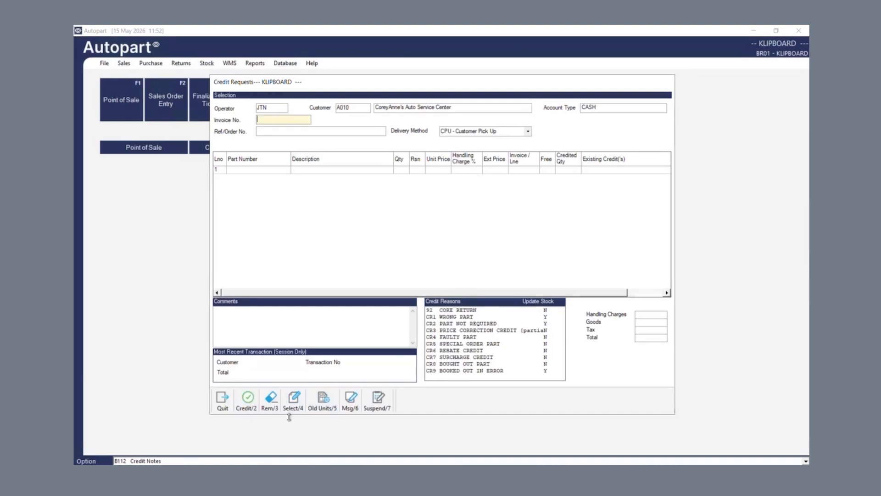
# Step: Add the 12.50 Brake Pads DENPAD001 line from invoice 01IN000093, giving a -12.94 credit total
pyautogui.click(286, 405)
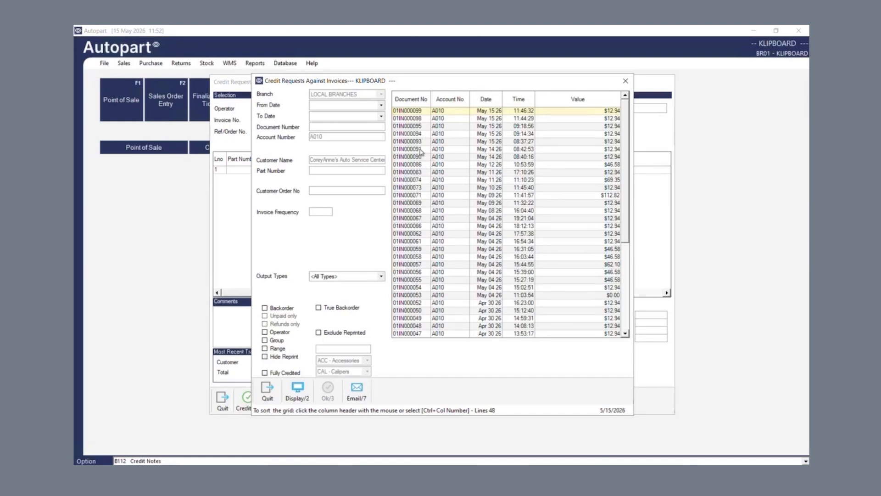
pyautogui.click(421, 143)
pyautogui.doubleClick(421, 143)
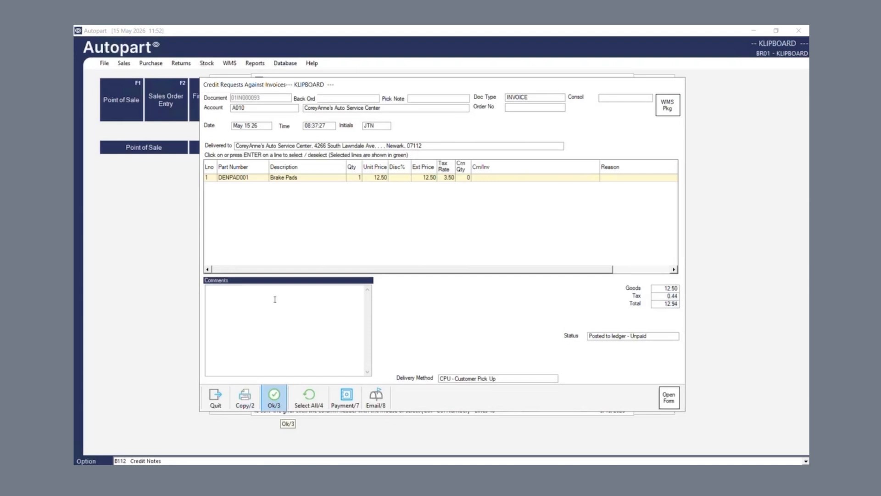
pyautogui.click(317, 179)
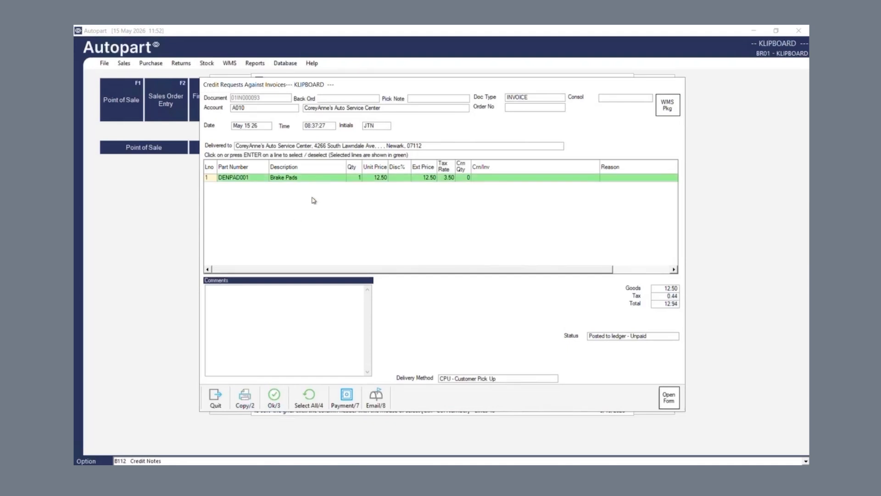
pyautogui.click(280, 404)
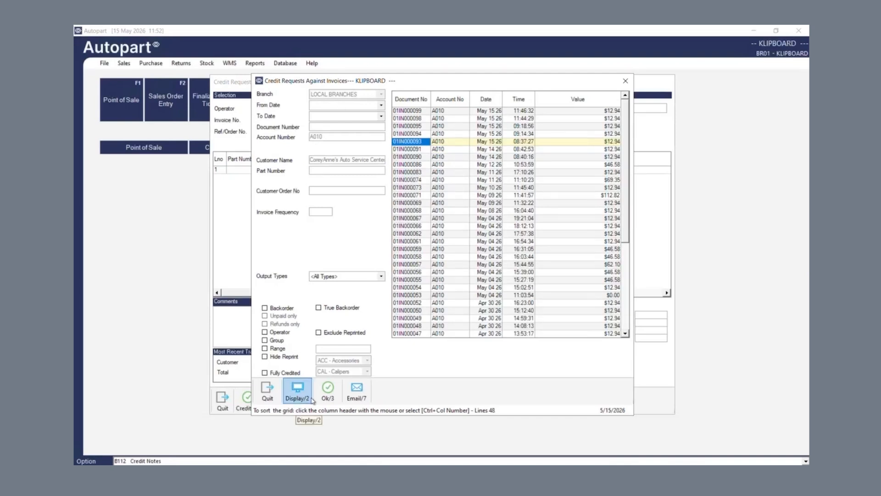
pyautogui.click(327, 395)
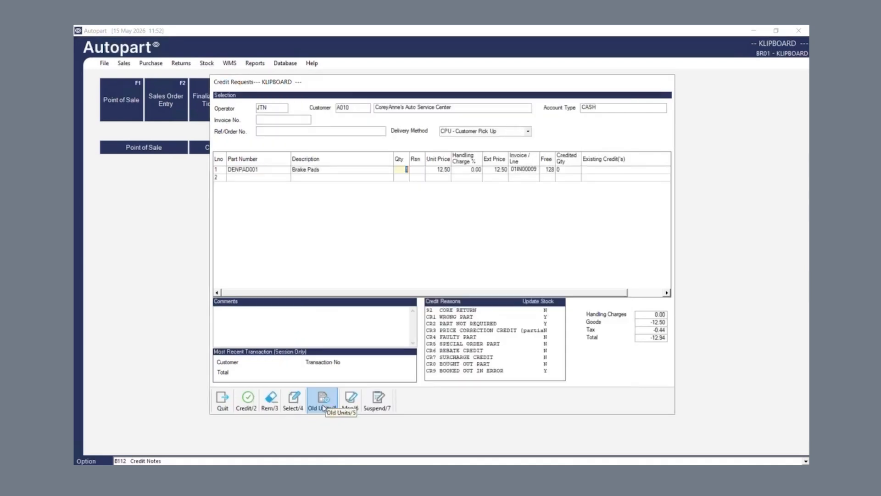
# Step: Give the Brake Pads line credit reason CR1 and process the credit
pyautogui.click(415, 170)
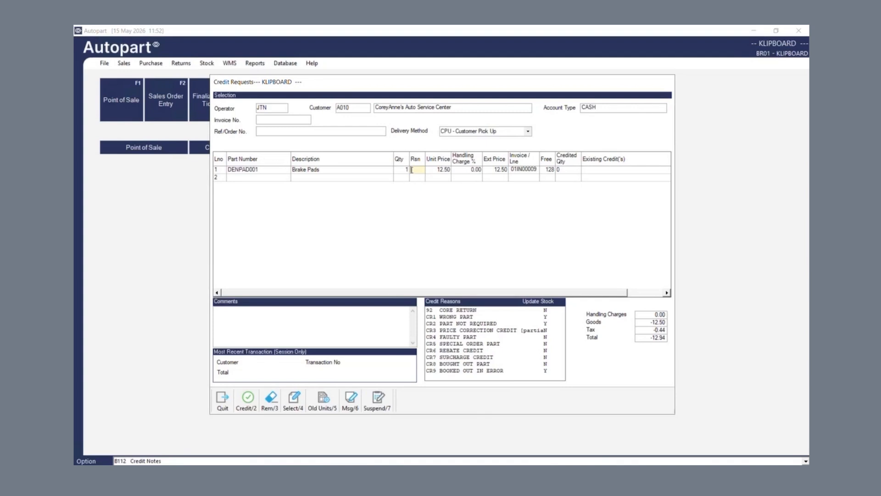
pyautogui.write('CR1')
pyautogui.press('Return')
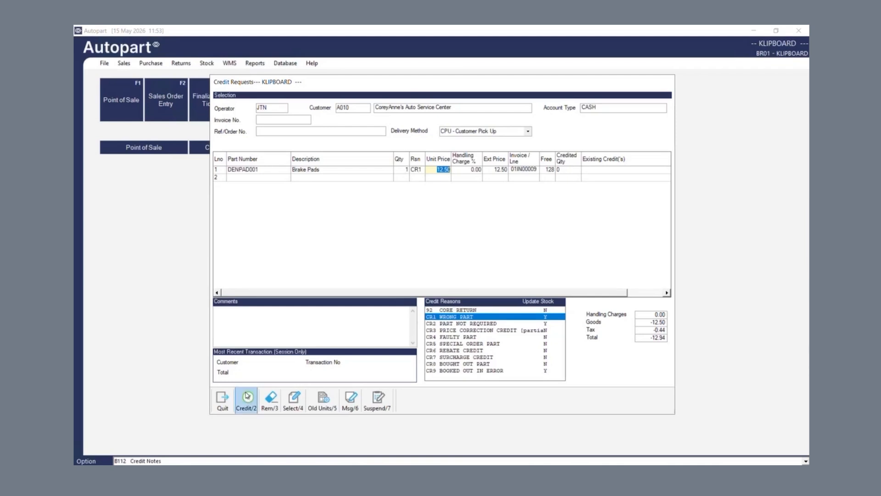
pyautogui.click(247, 407)
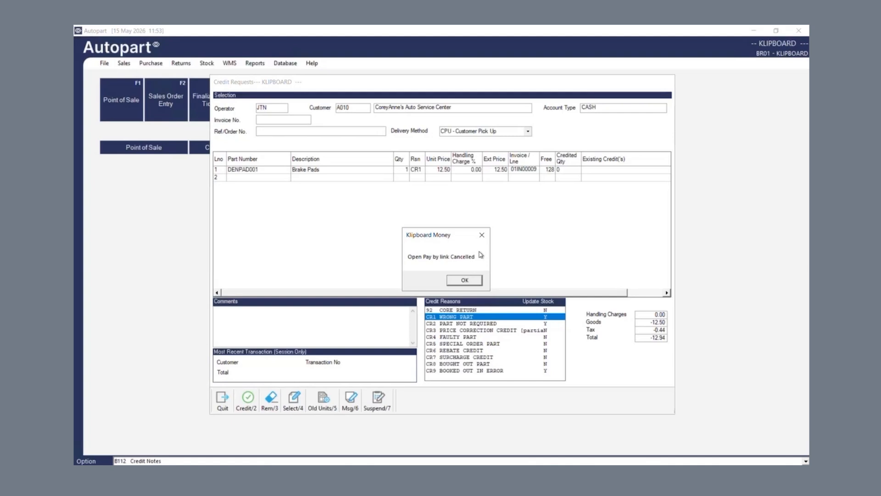
# Step: Dismiss the 'Open Pay by link Cancelled' notice and bring back the Sales Ledger Account Inquiry
pyautogui.click(467, 278)
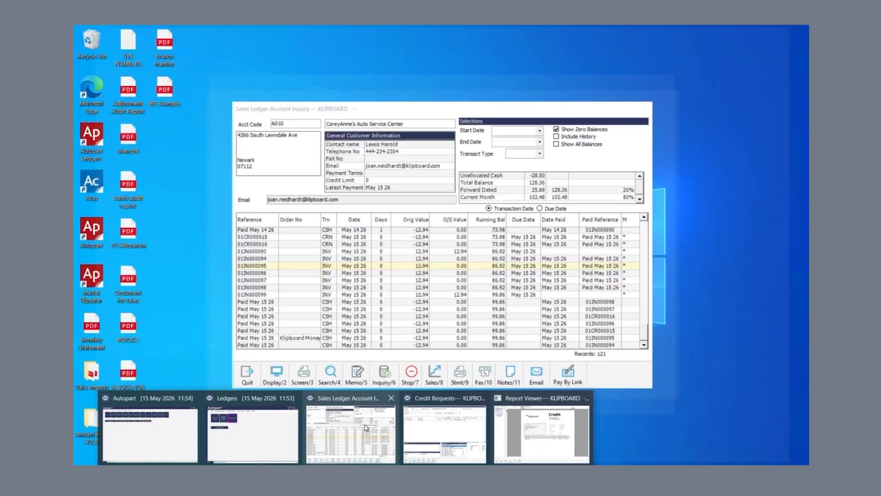
pyautogui.click(366, 427)
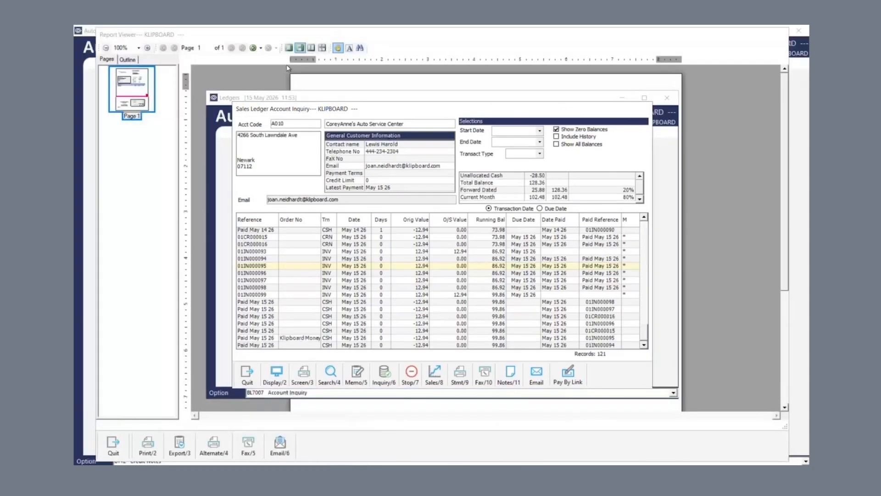
# Step: From the customer's account inquiry, start a Klipboard Money pay-by-link for 150.00
pyautogui.moveTo(345, 473)
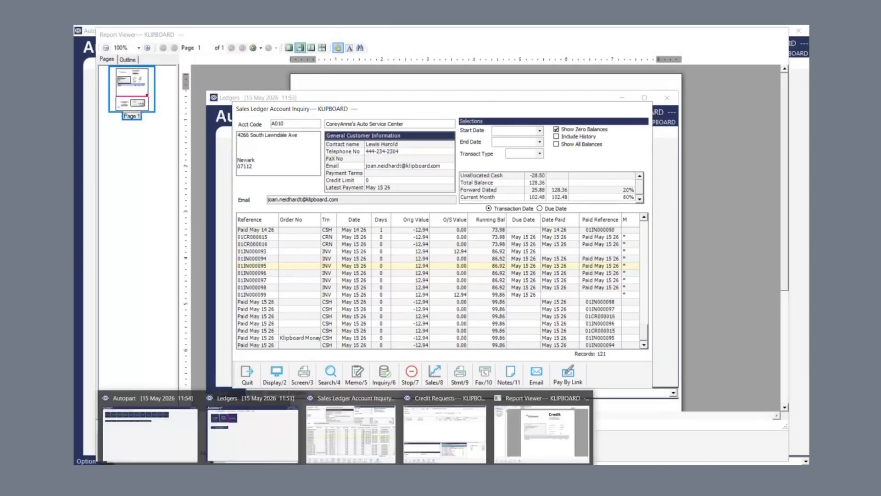
pyautogui.click(252, 434)
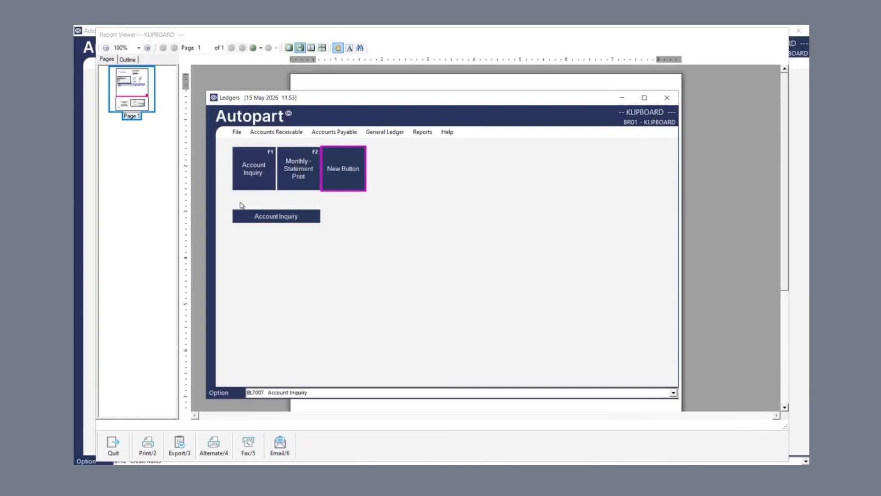
pyautogui.click(291, 220)
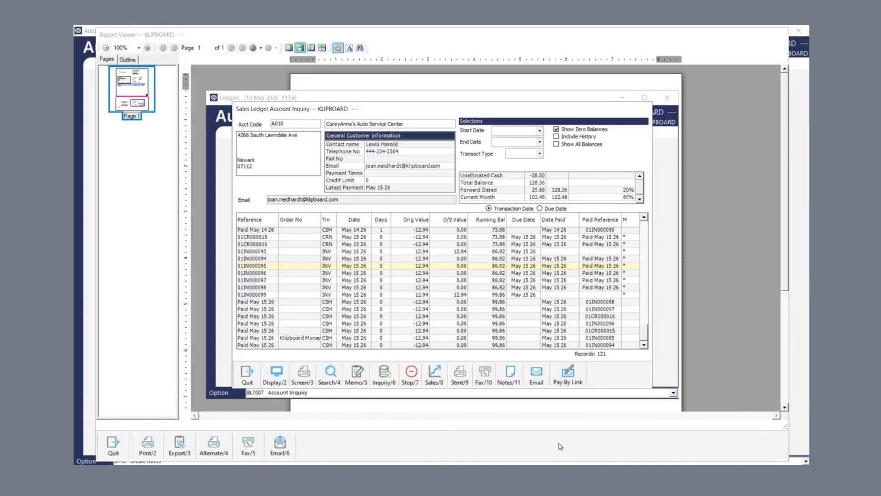
pyautogui.click(570, 380)
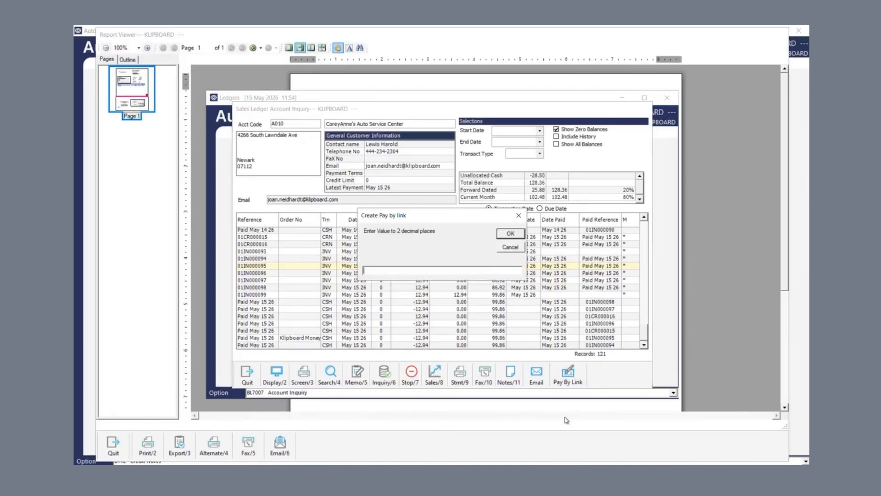
pyautogui.write('150.00')
pyautogui.click(510, 233)
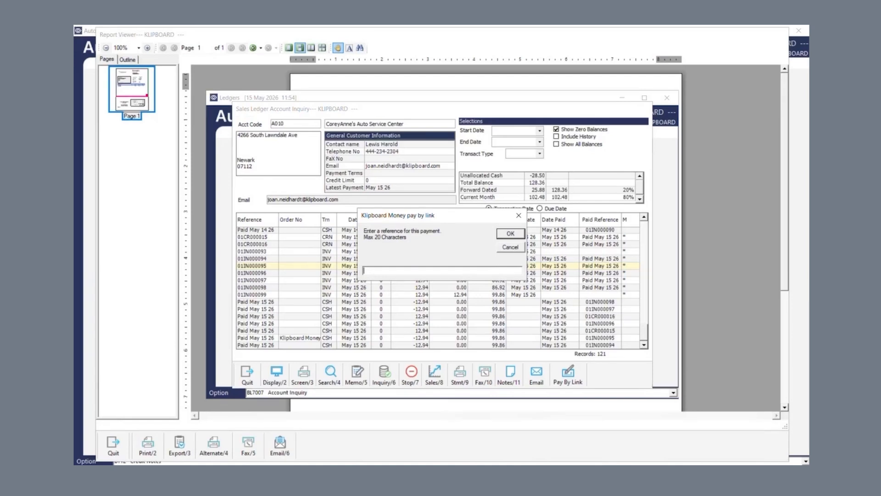
# Step: Add the reference 'Please pay bill', email the link to the customer, and close the inquiry
pyautogui.write('Please pay bill')
pyautogui.click(510, 234)
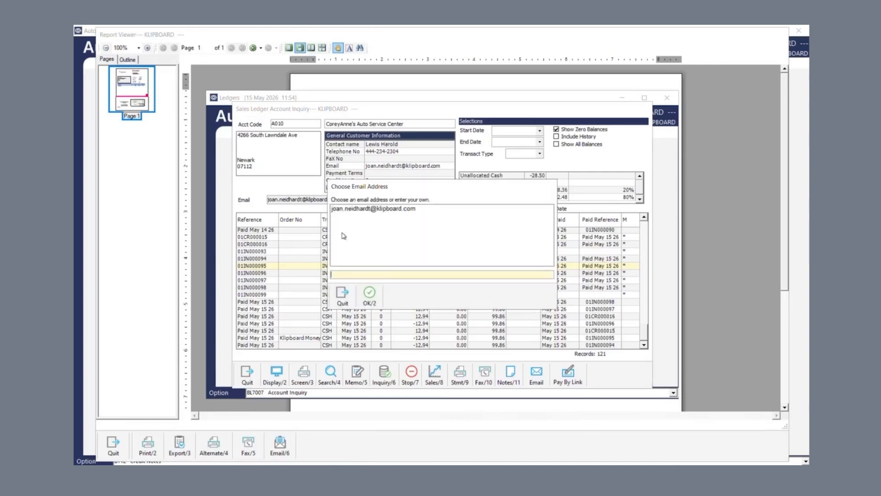
pyautogui.click(366, 210)
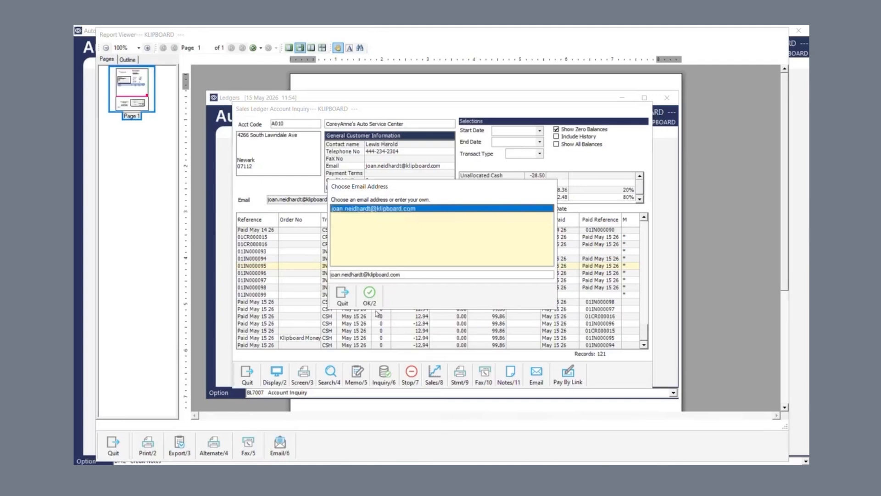
pyautogui.click(369, 295)
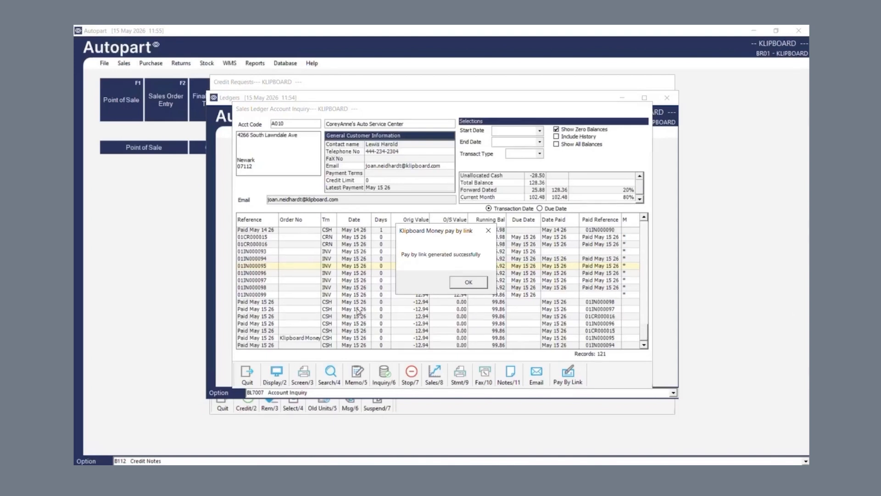
pyautogui.click(480, 282)
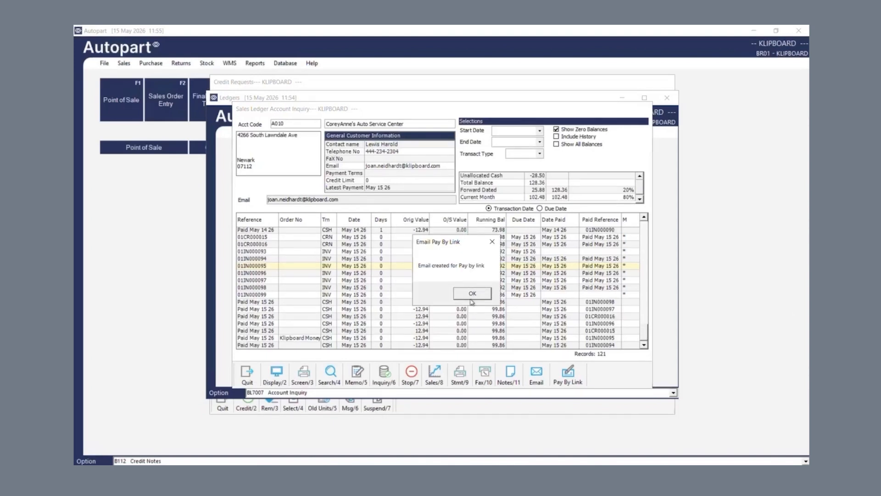
pyautogui.click(471, 296)
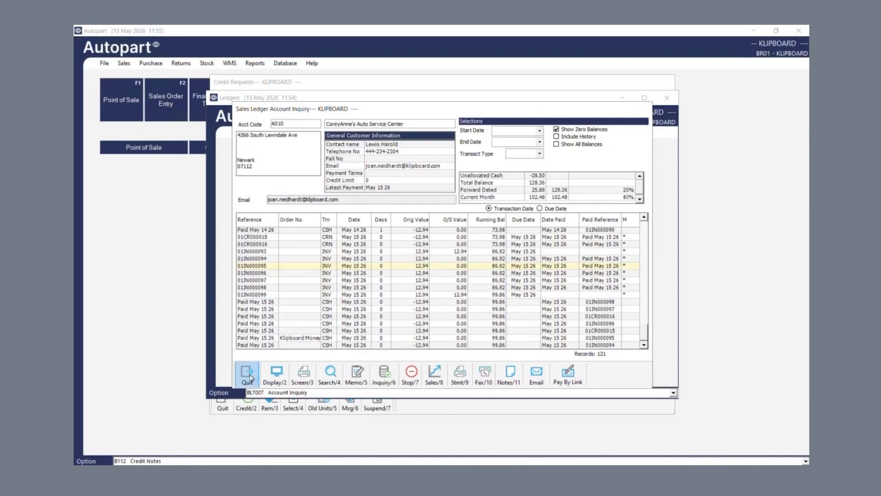
pyautogui.click(248, 374)
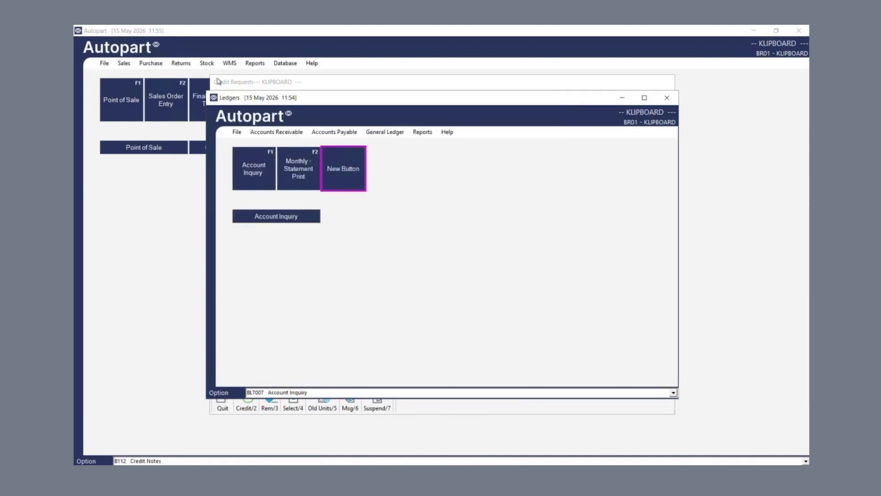
# Step: Close the Ledgers window, acknowledge credit note 01CR000017, and open Monthly Statement Printing
pyautogui.click(663, 103)
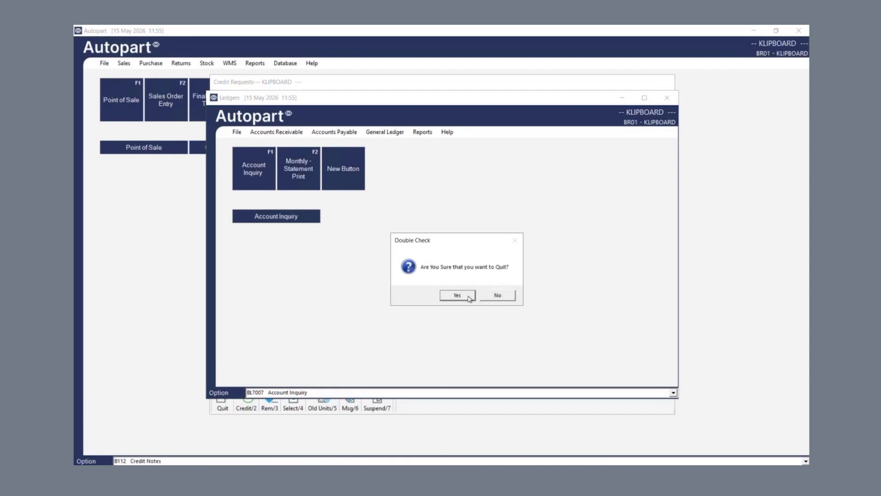
pyautogui.click(469, 295)
pyautogui.click(221, 407)
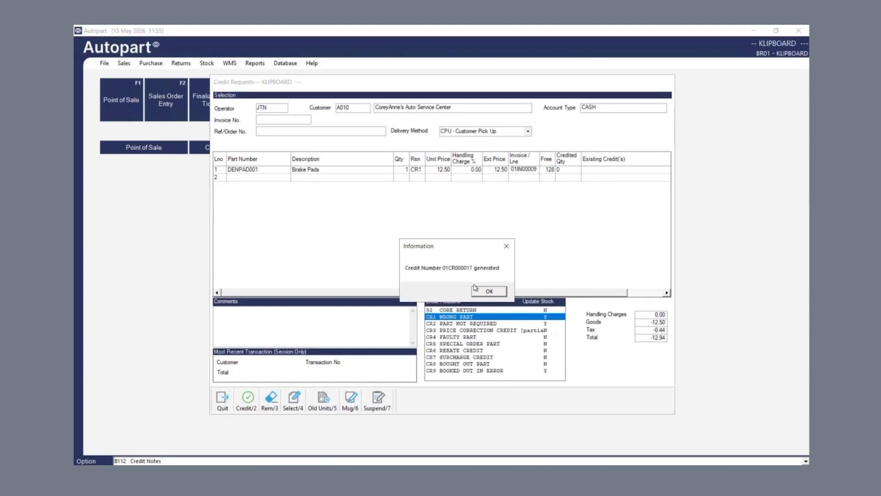
pyautogui.click(489, 291)
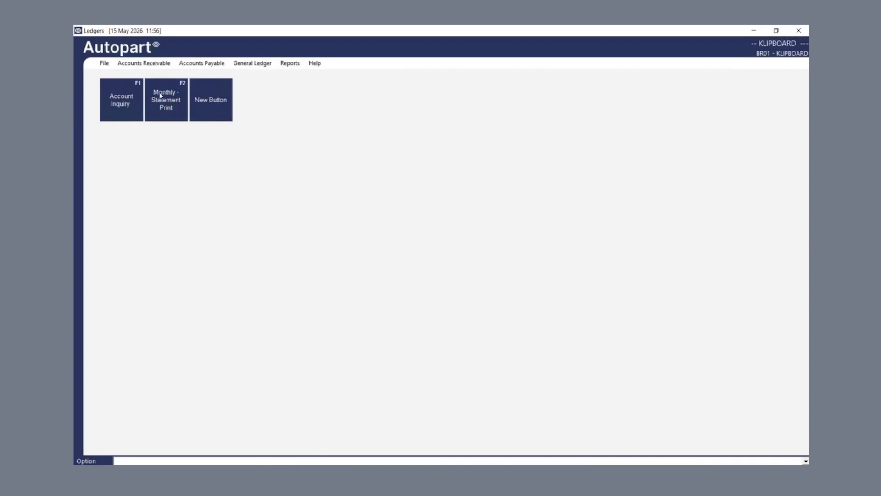
pyautogui.click(161, 95)
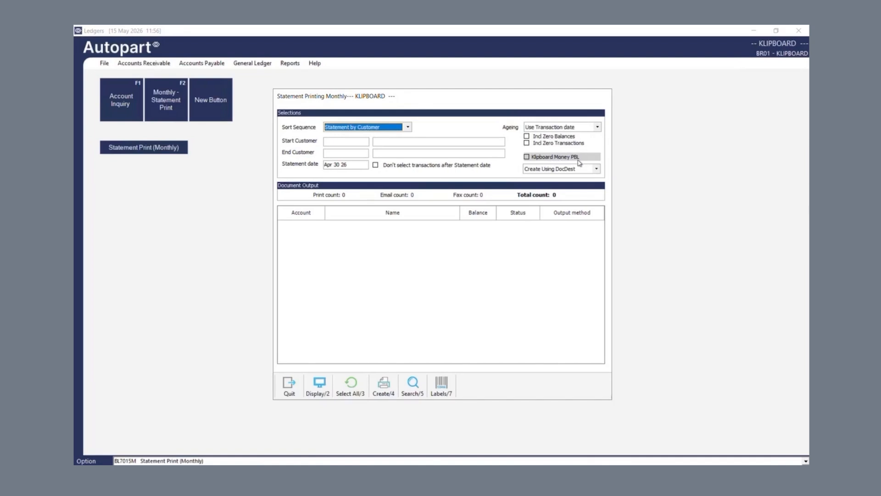
# Step: Create one account's Klipboard Money pay-by-link statement and save it over Monthly Statement.pdf
pyautogui.click(527, 157)
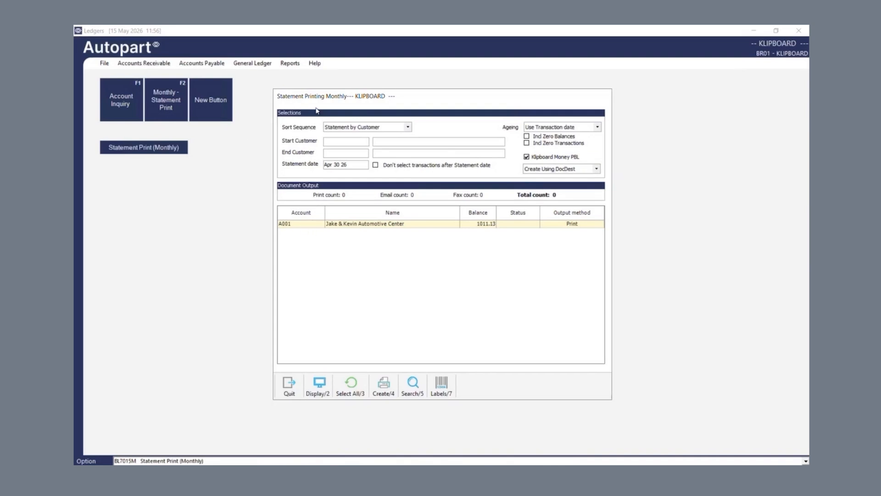
pyautogui.doubleClick(308, 228)
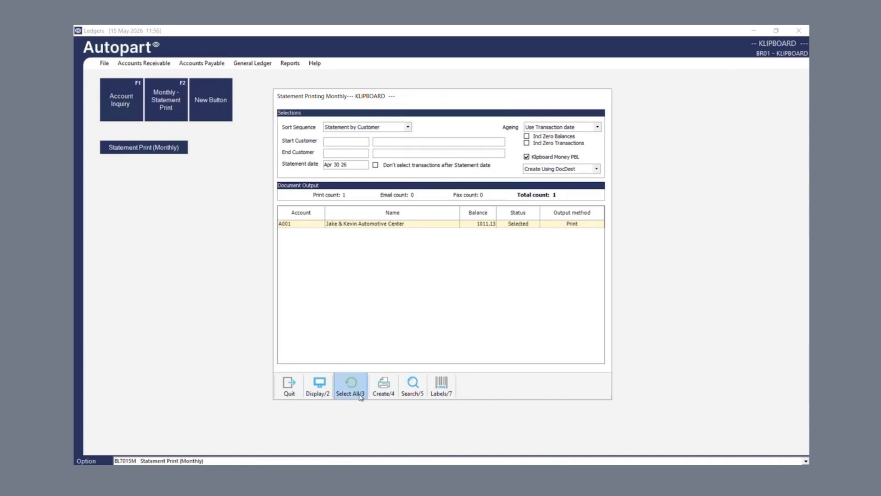
pyautogui.click(384, 384)
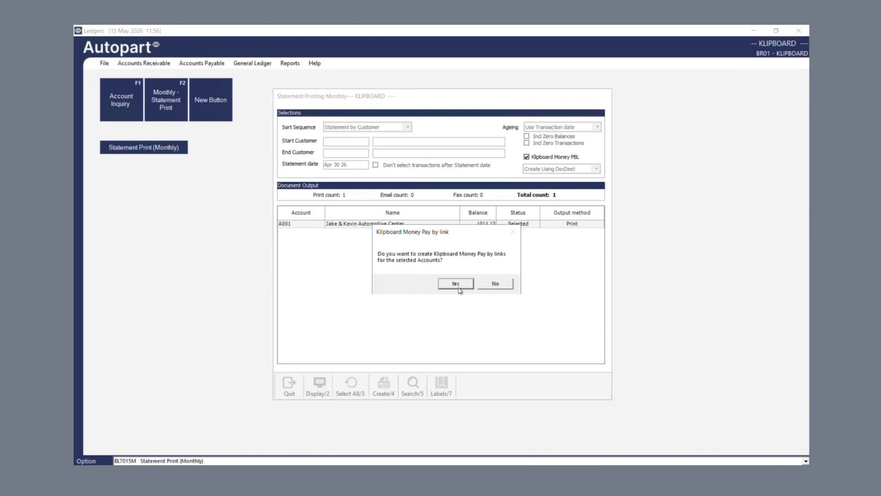
pyautogui.click(457, 285)
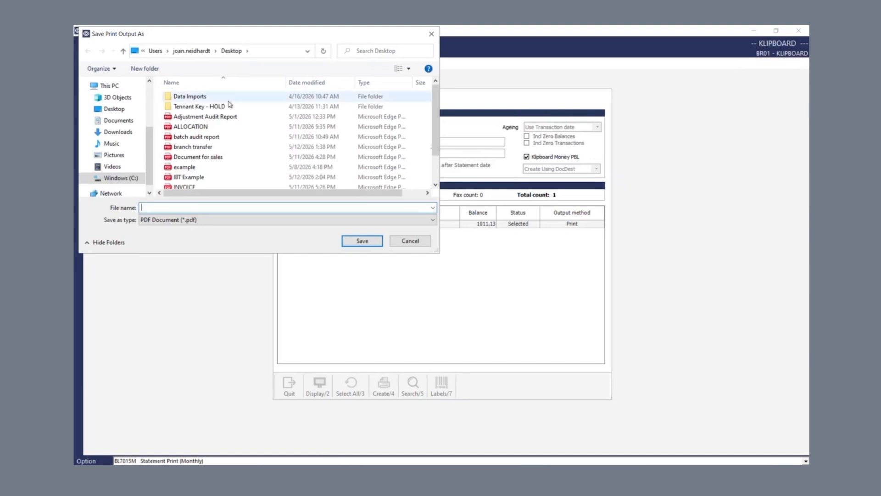
pyautogui.scroll(-1, 231, 109)
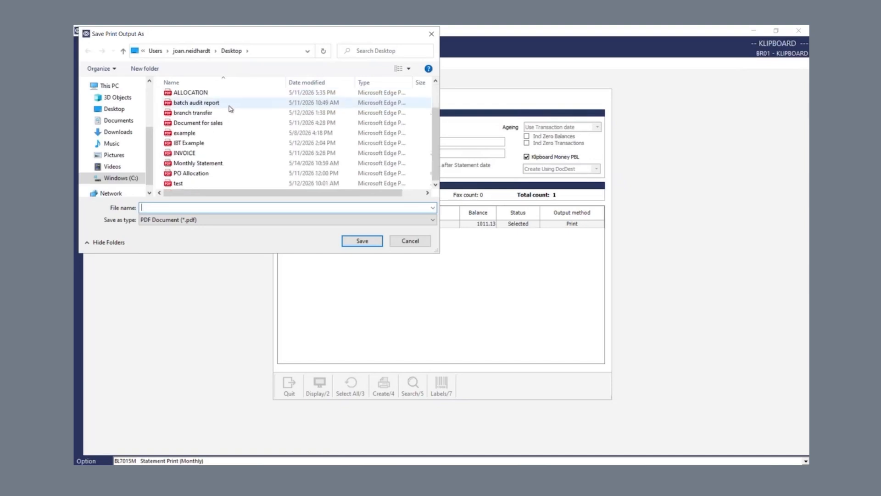
pyautogui.doubleClick(218, 165)
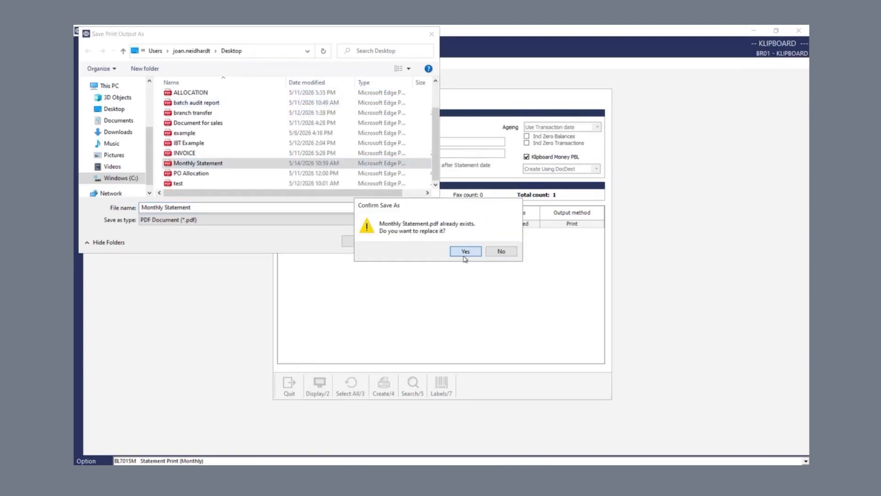
pyautogui.click(464, 251)
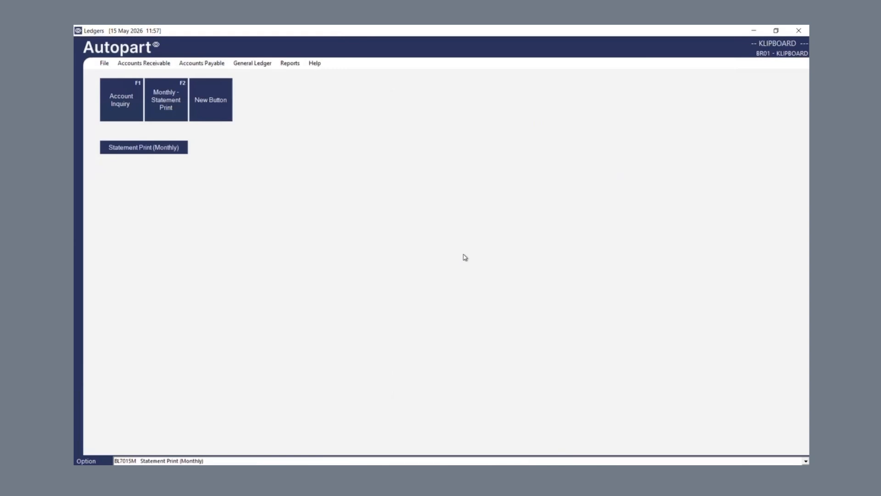